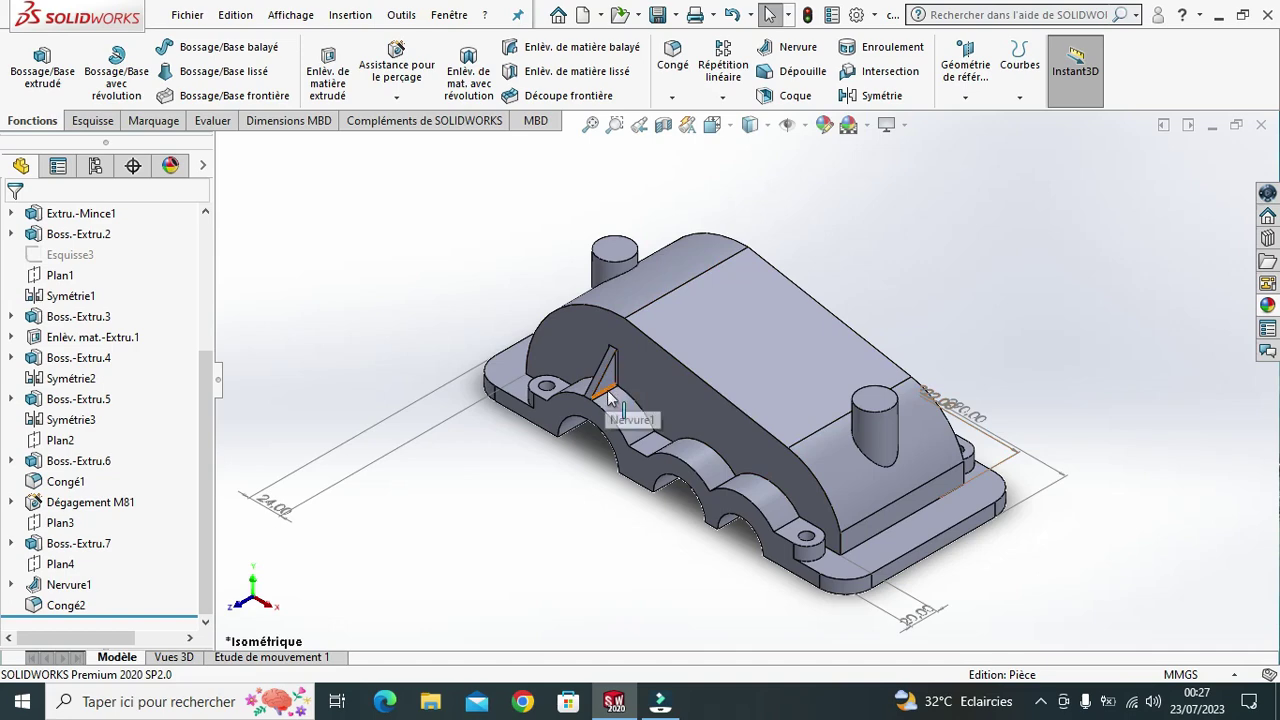
pyautogui.scroll(-2, 640, 405)
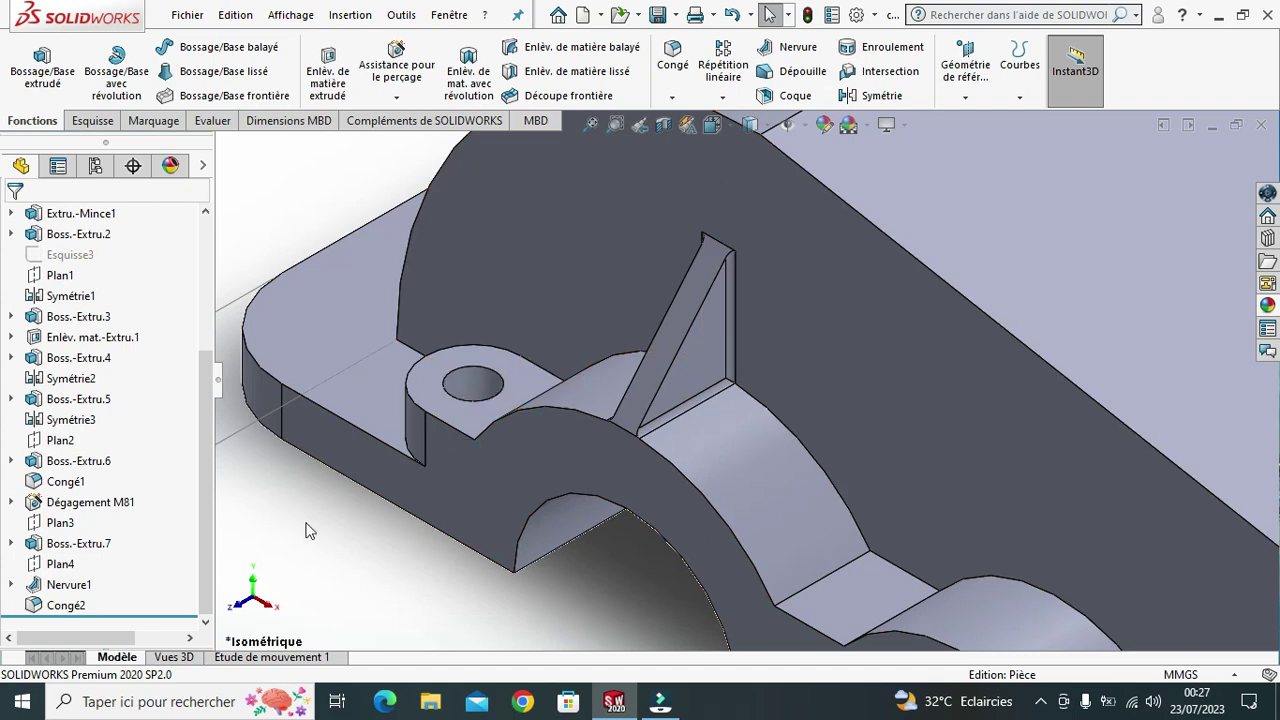
# Inspect the existing rib, then start a new reference plane from Plan de droite.
pyautogui.press('Left')
pyautogui.press('Left')
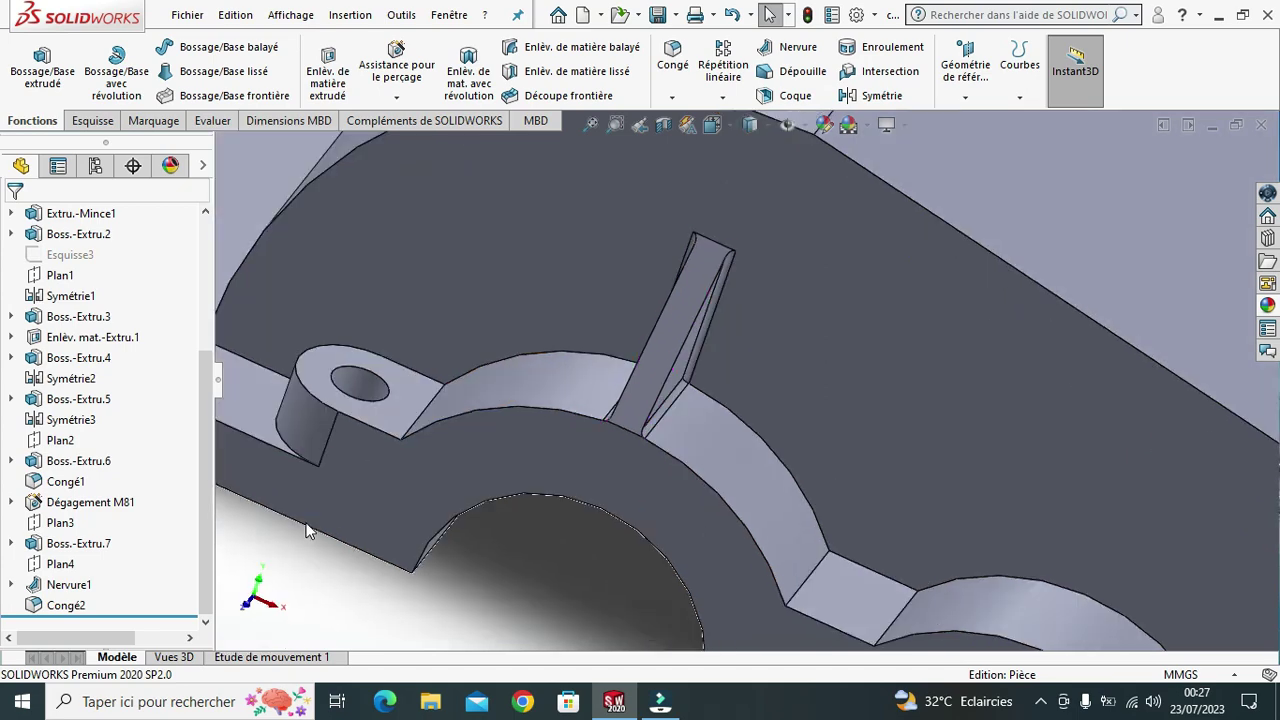
pyautogui.press('Left')
pyautogui.press('Left')
pyautogui.press('Left')
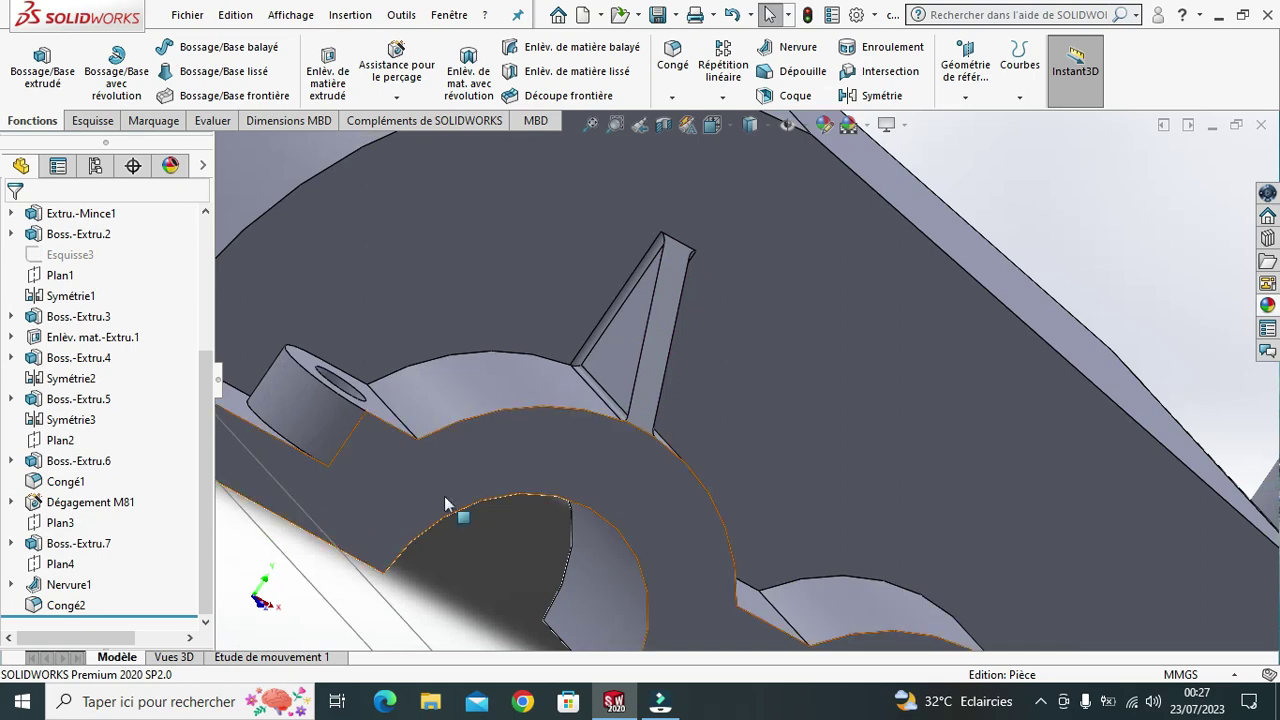
pyautogui.scroll(2, 566, 504)
pyautogui.scroll(3, 563, 500)
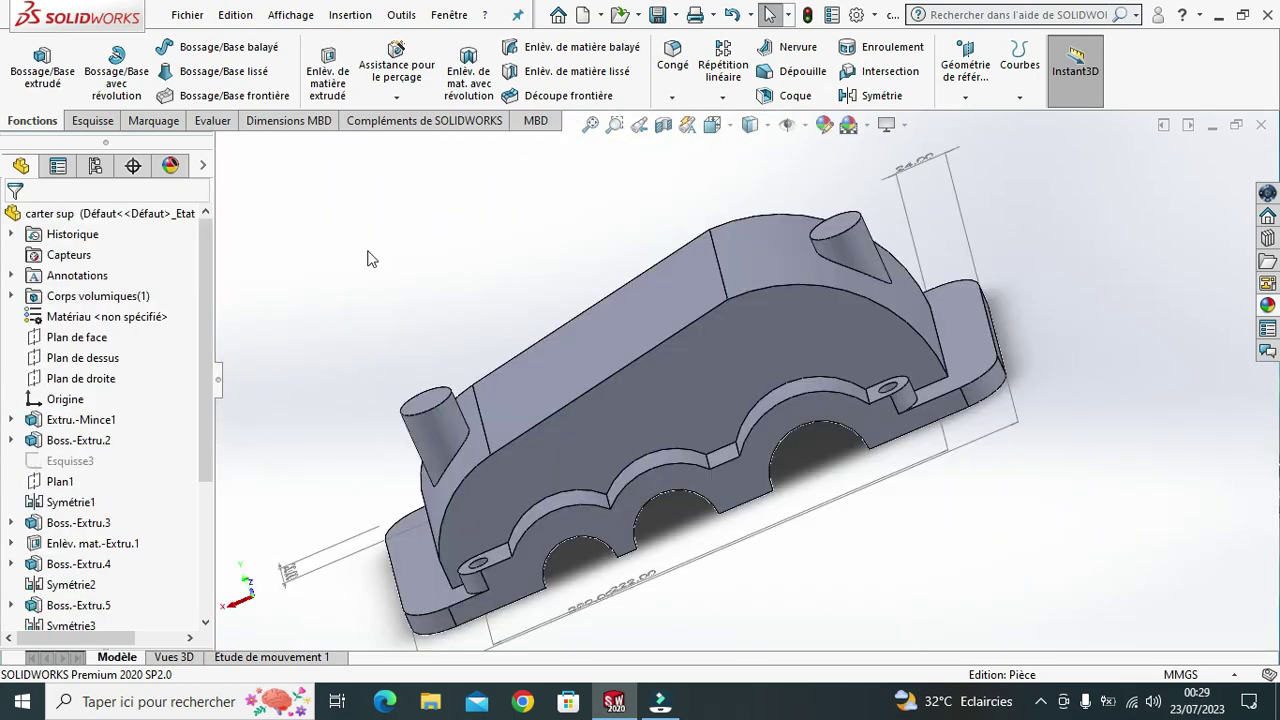
pyautogui.click(95, 379)
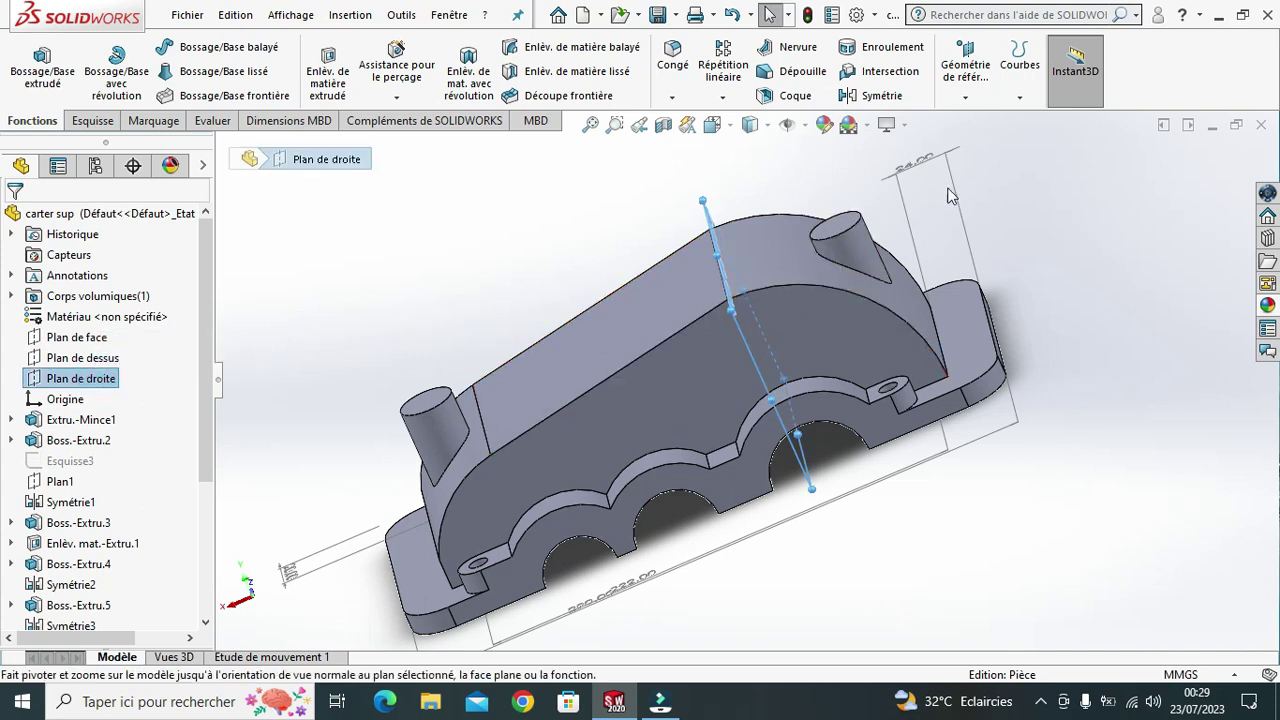
pyautogui.click(966, 97)
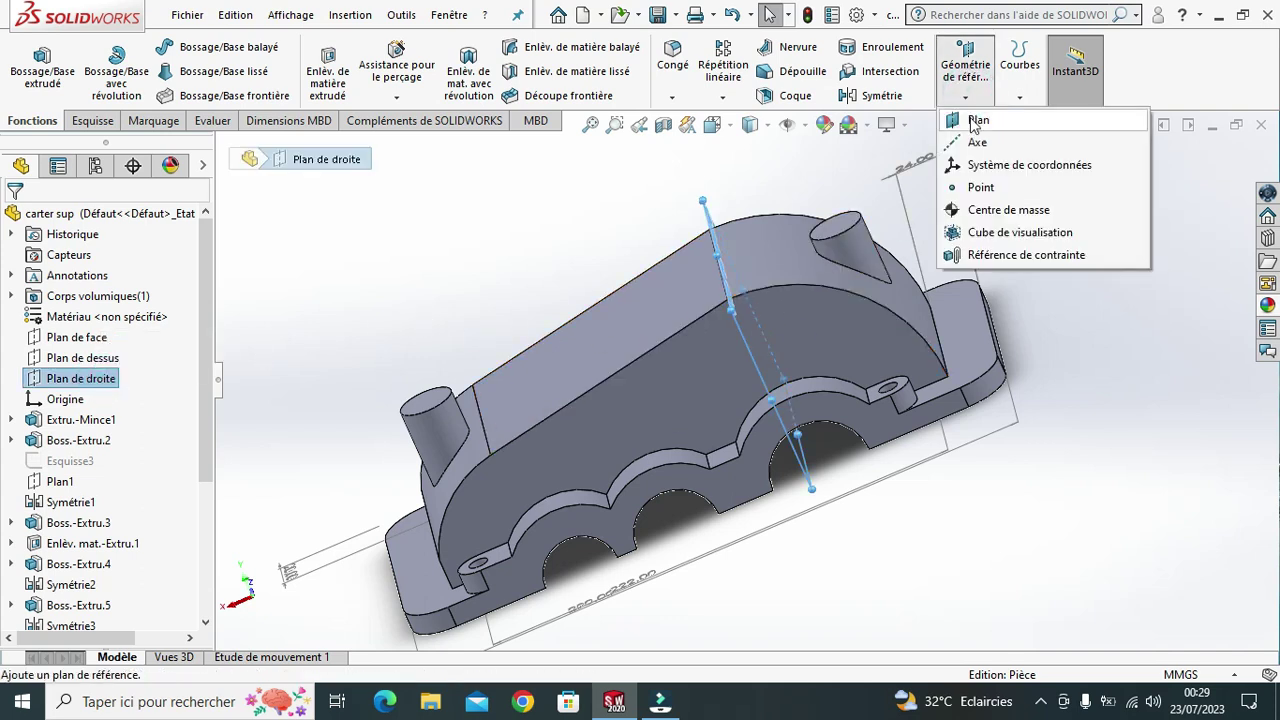
pyautogui.click(976, 119)
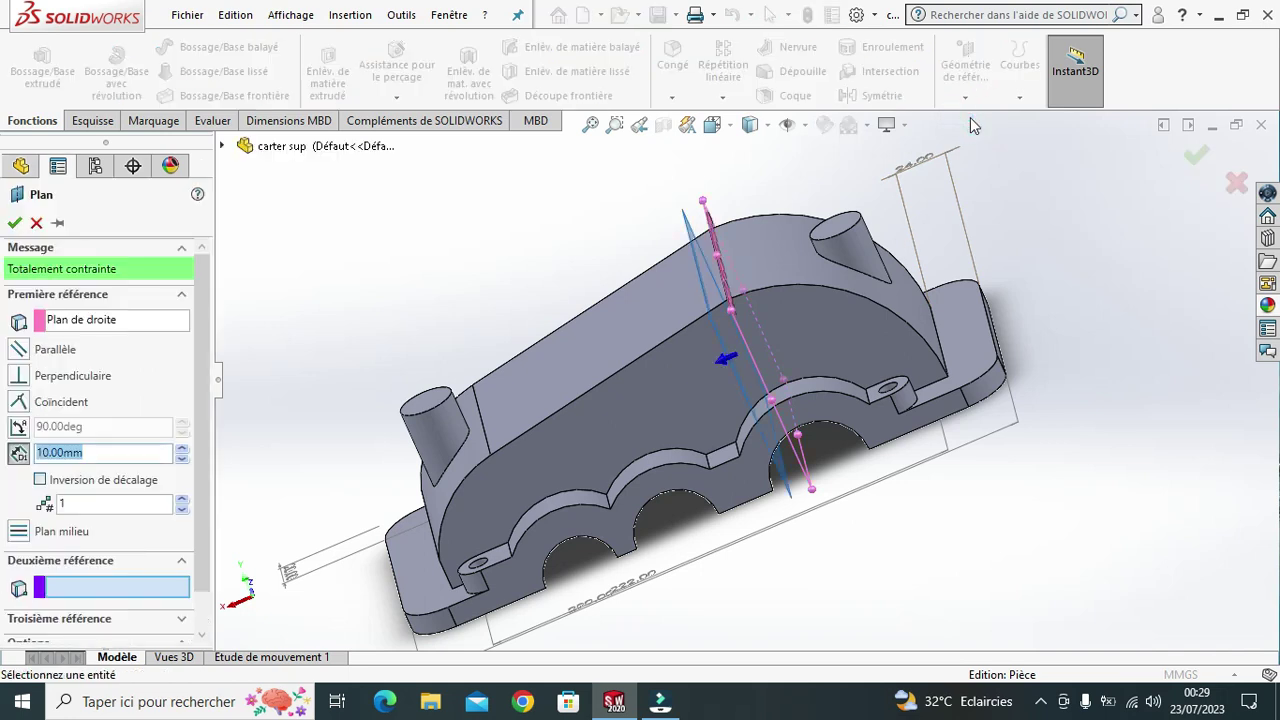
# Make the plane parallel through a vertex on the middle arch, creating and selecting Plan5.
pyautogui.click(19, 349)
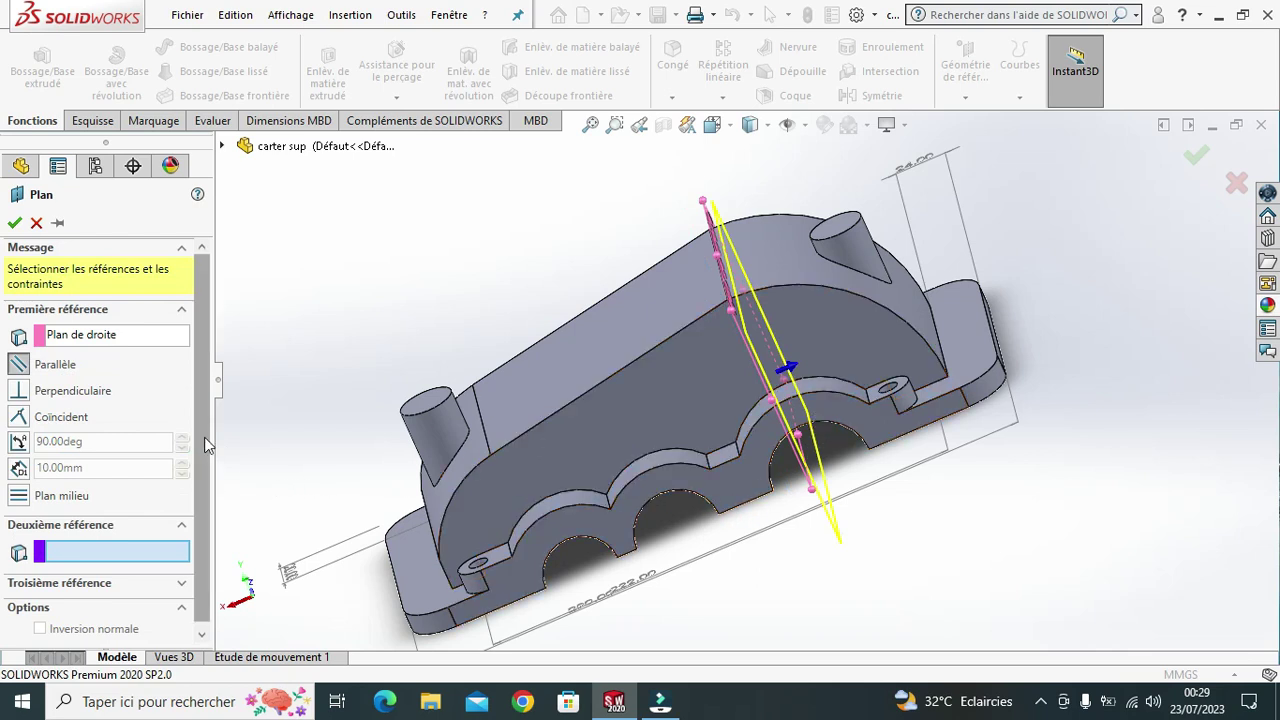
pyautogui.moveTo(204, 437); pyautogui.dragTo(204, 443)
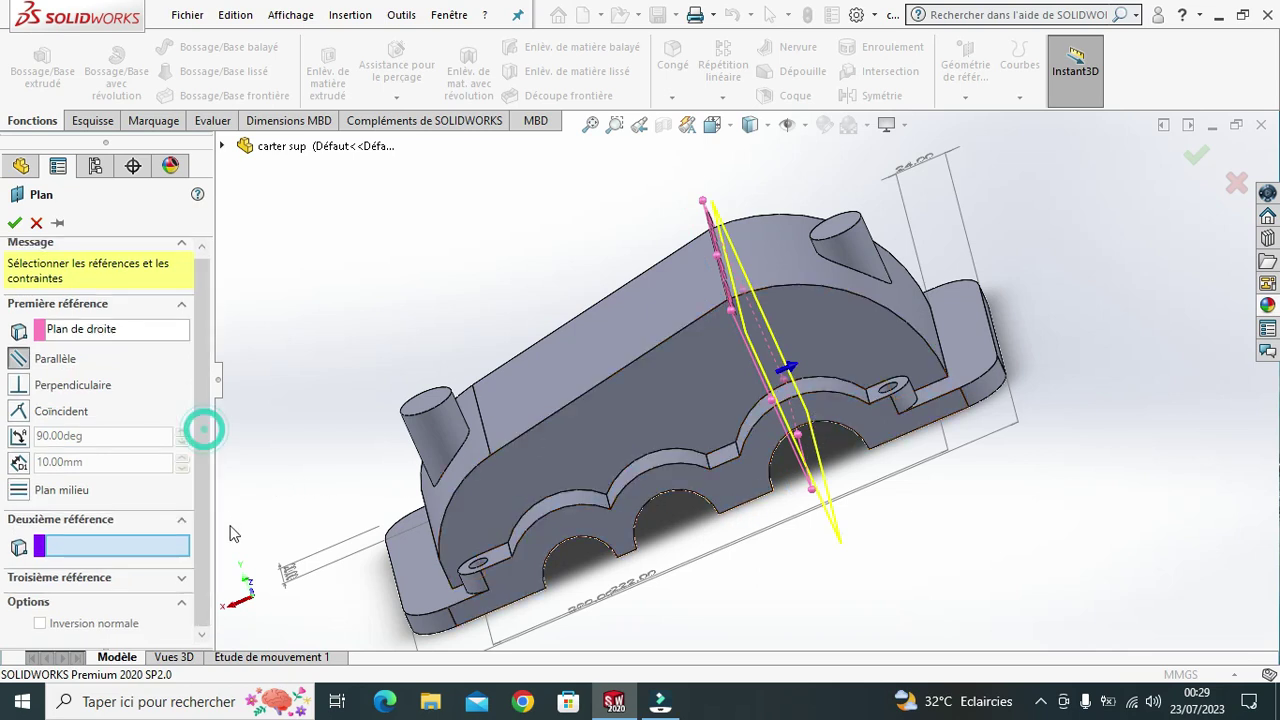
pyautogui.click(68, 547)
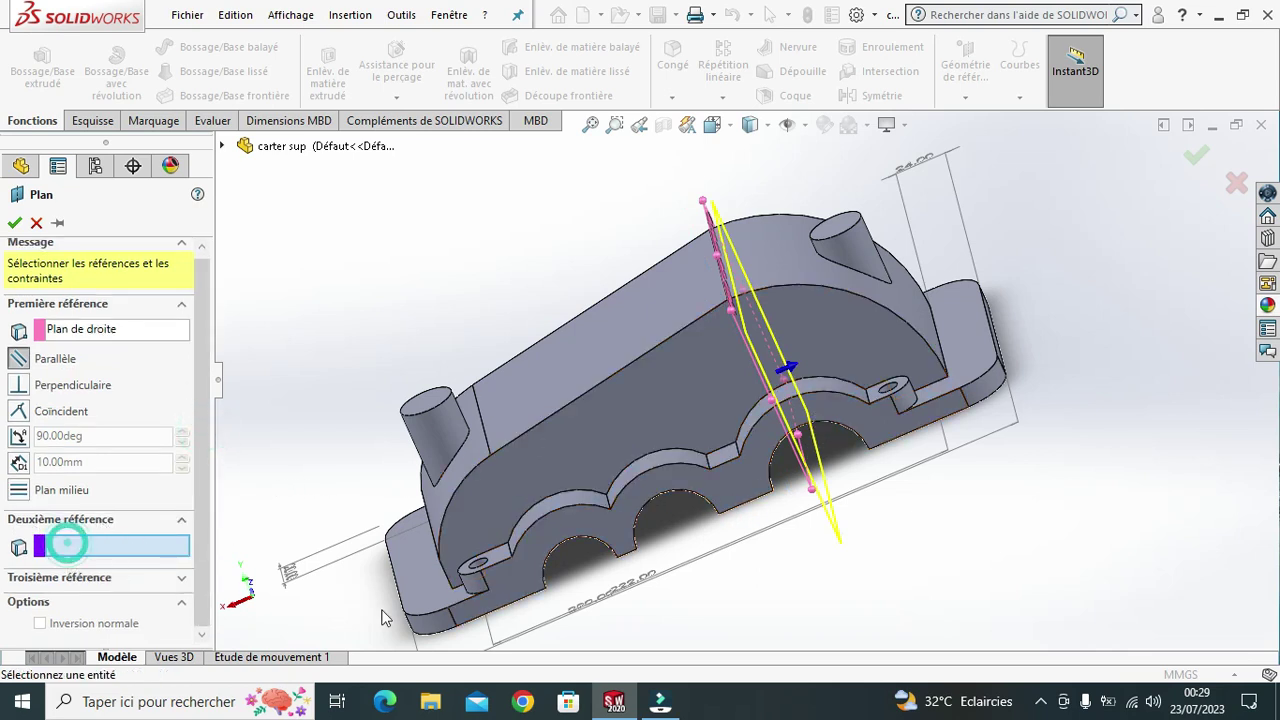
pyautogui.click(652, 471)
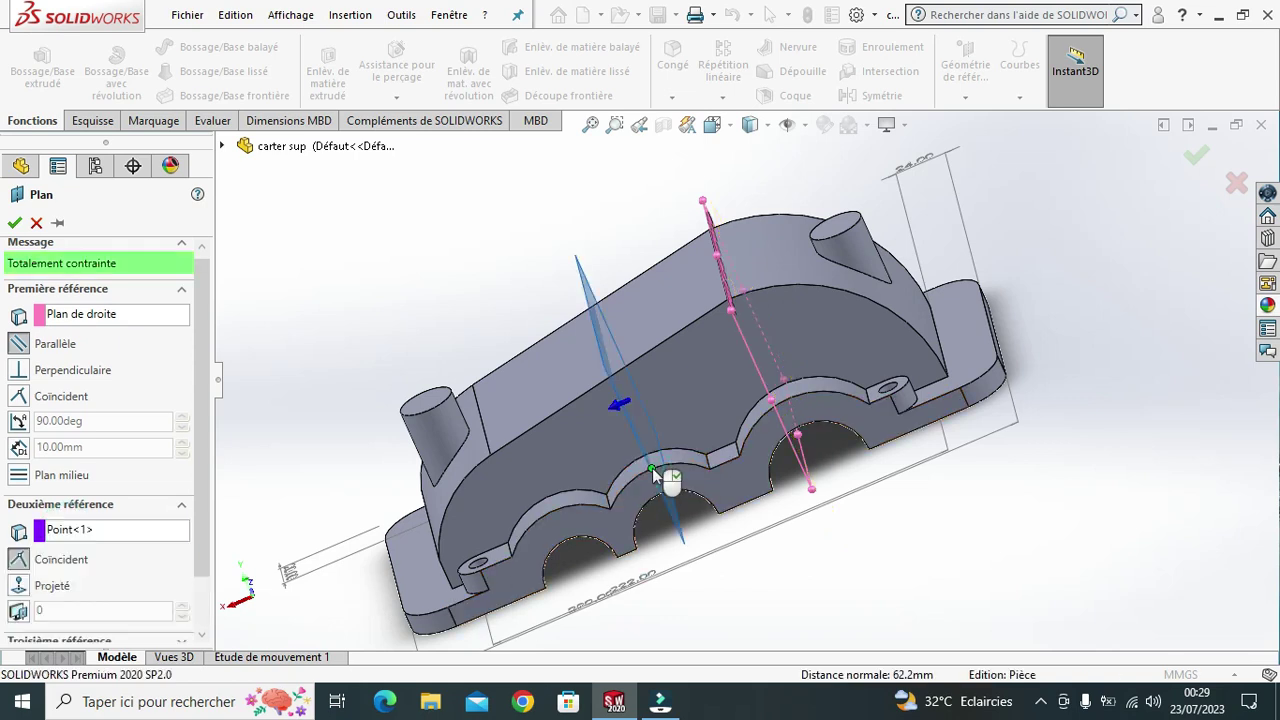
pyautogui.click(14, 224)
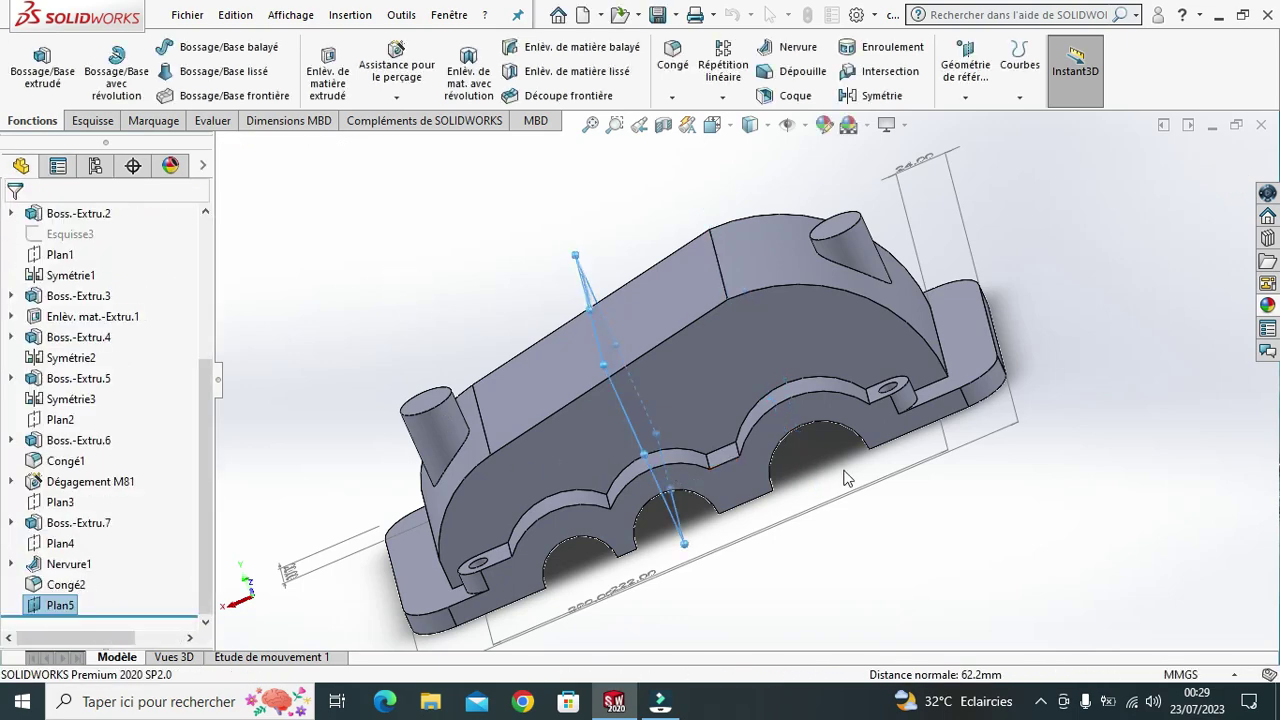
pyautogui.click(100, 605)
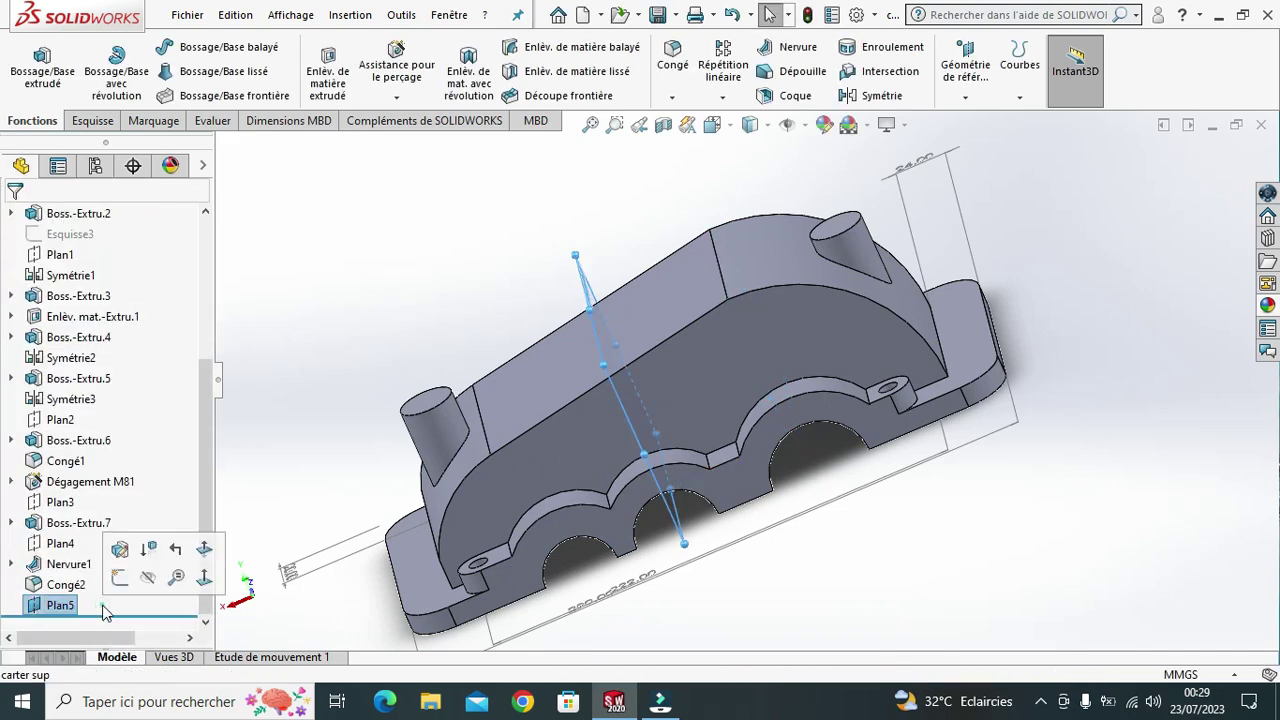
# View Plan5 face-on (Normal à) and open a new sketch, Esquisse14, on it.
pyautogui.click(204, 578)
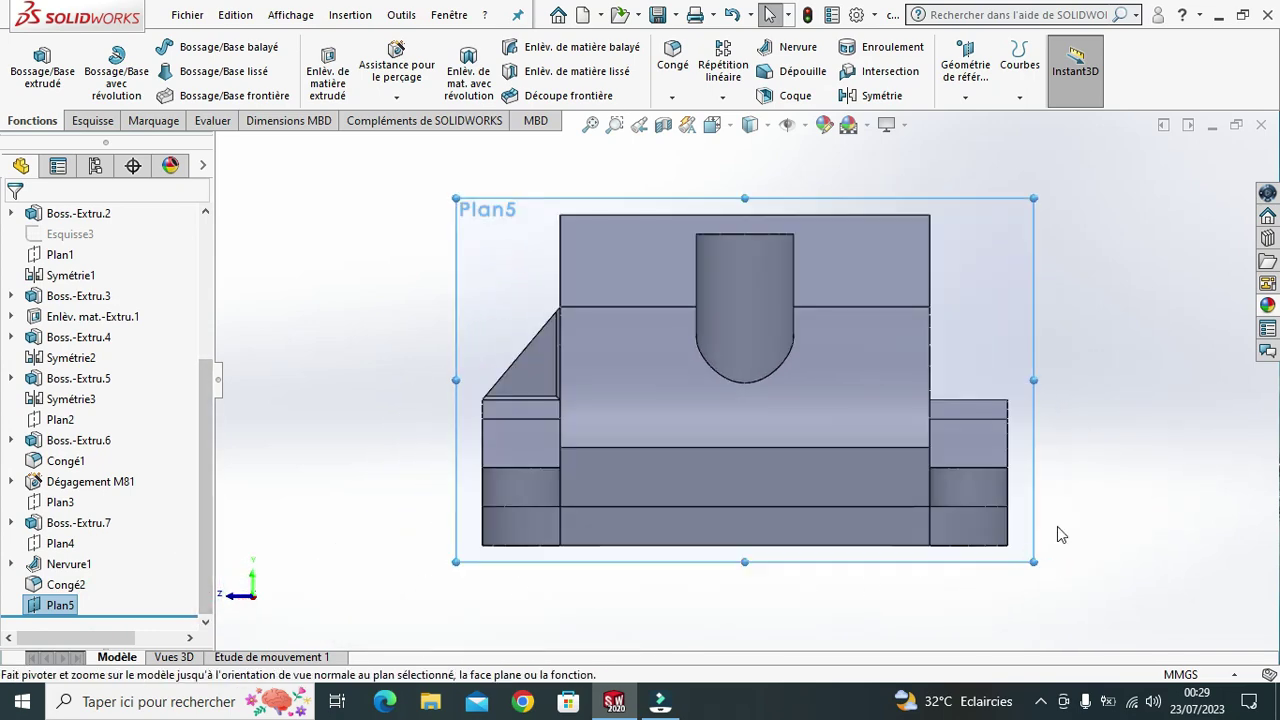
pyautogui.click(77, 122)
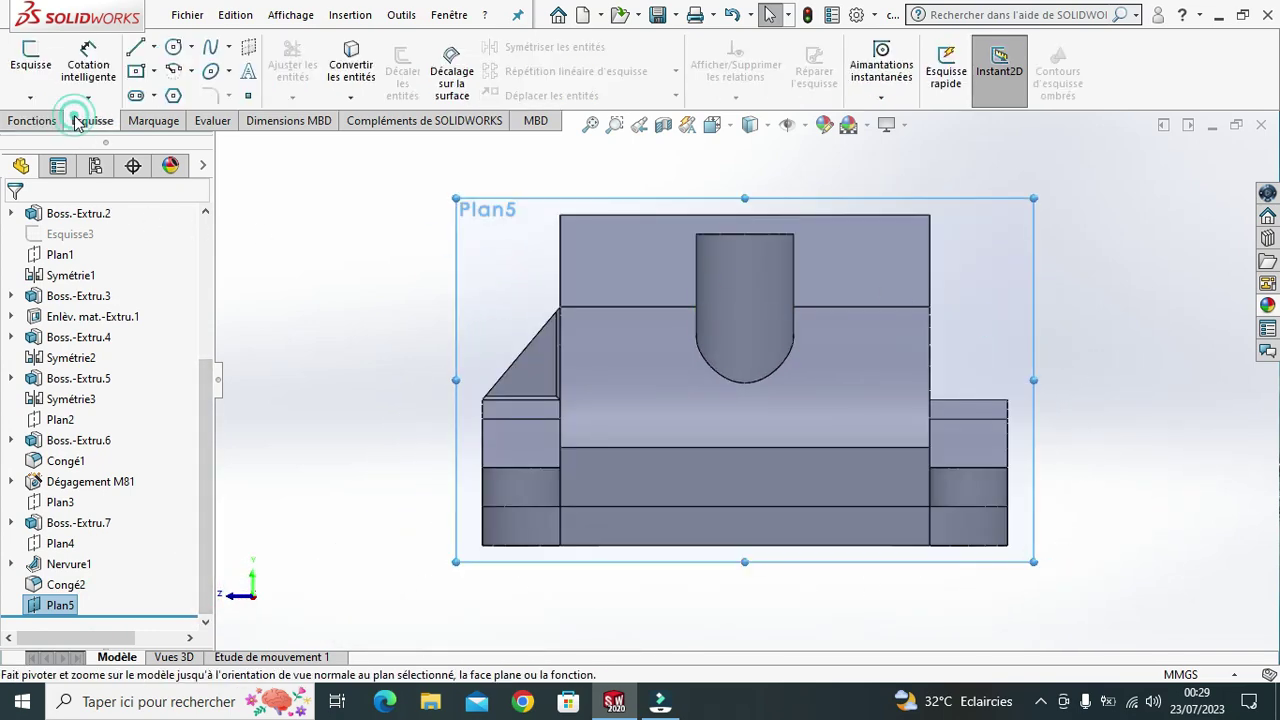
pyautogui.click(30, 58)
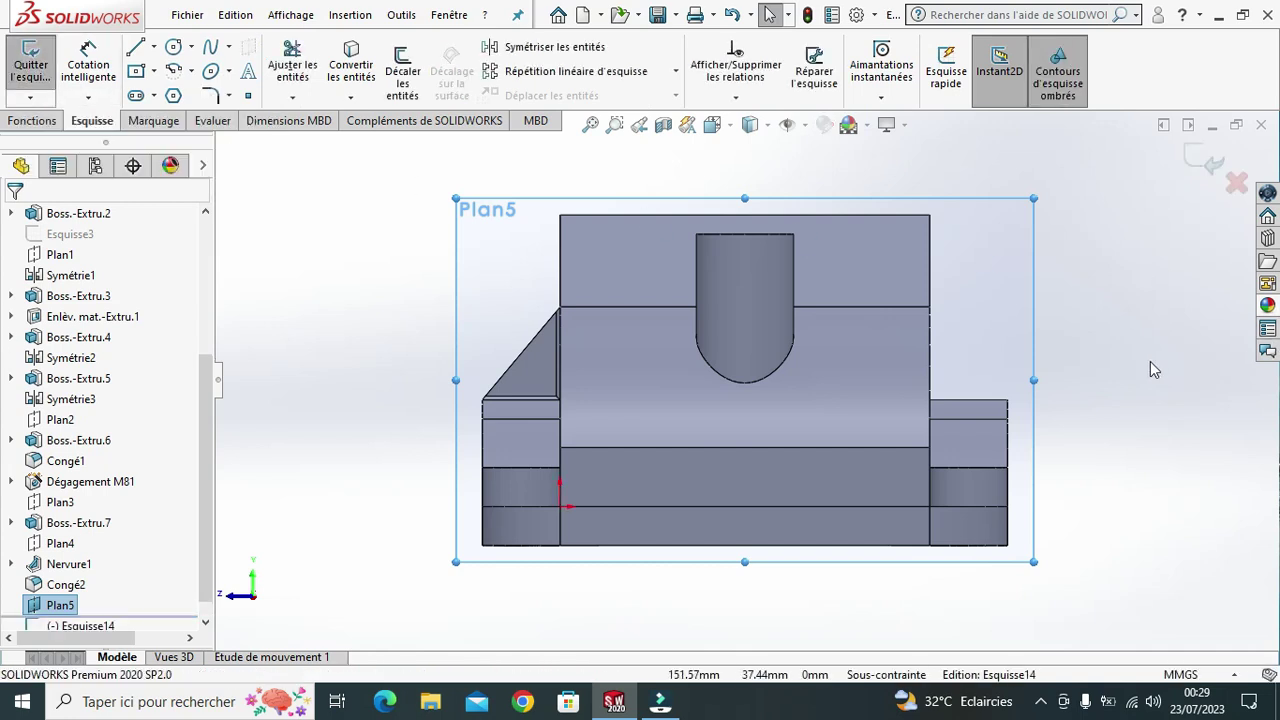
pyautogui.scroll(-3, 1108, 378)
pyautogui.scroll(-2, 1039, 404)
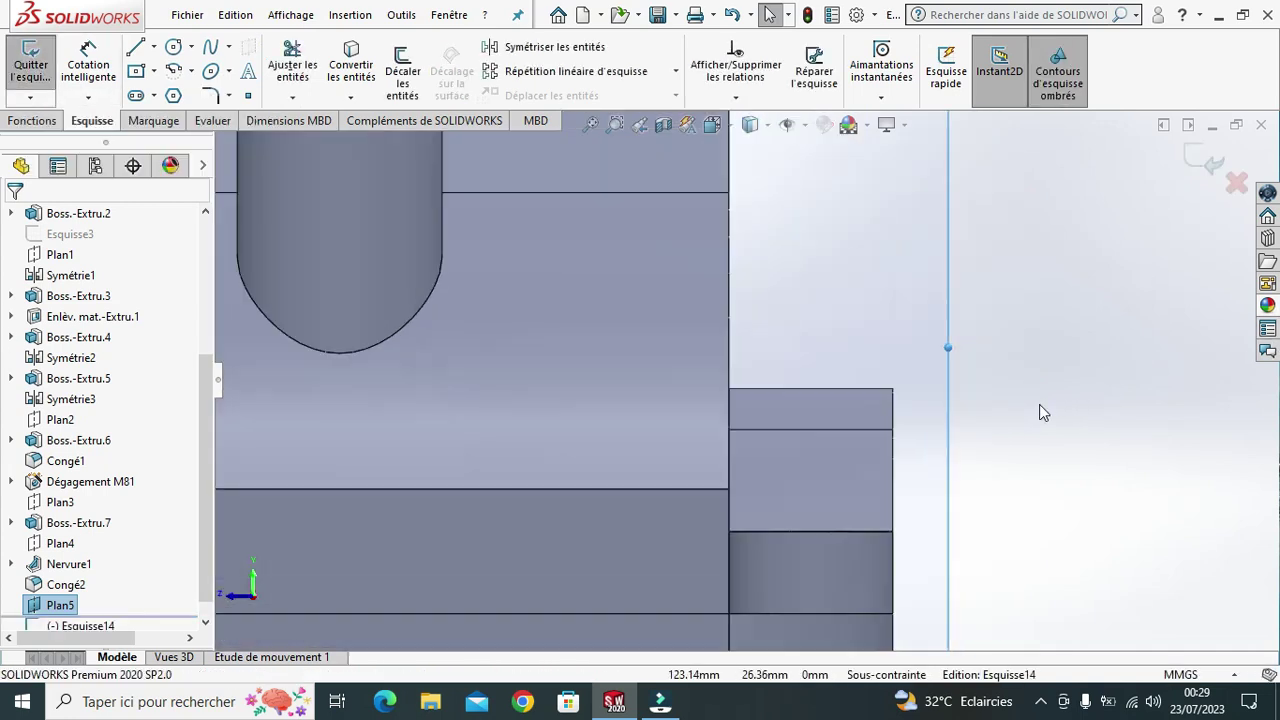
pyautogui.scroll(-1, 1039, 404)
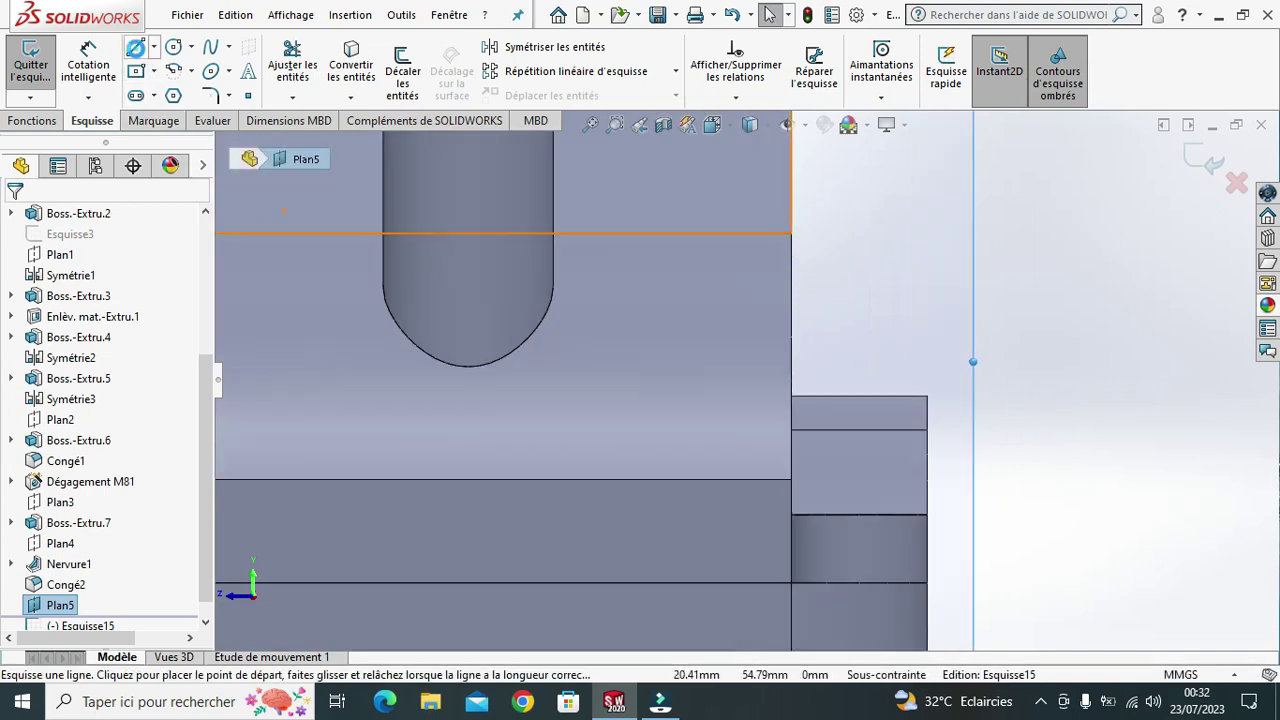
# Draw one slanted line from the lower step corner to the vertical wall edge and exit the sketch.
pyautogui.click(136, 48)
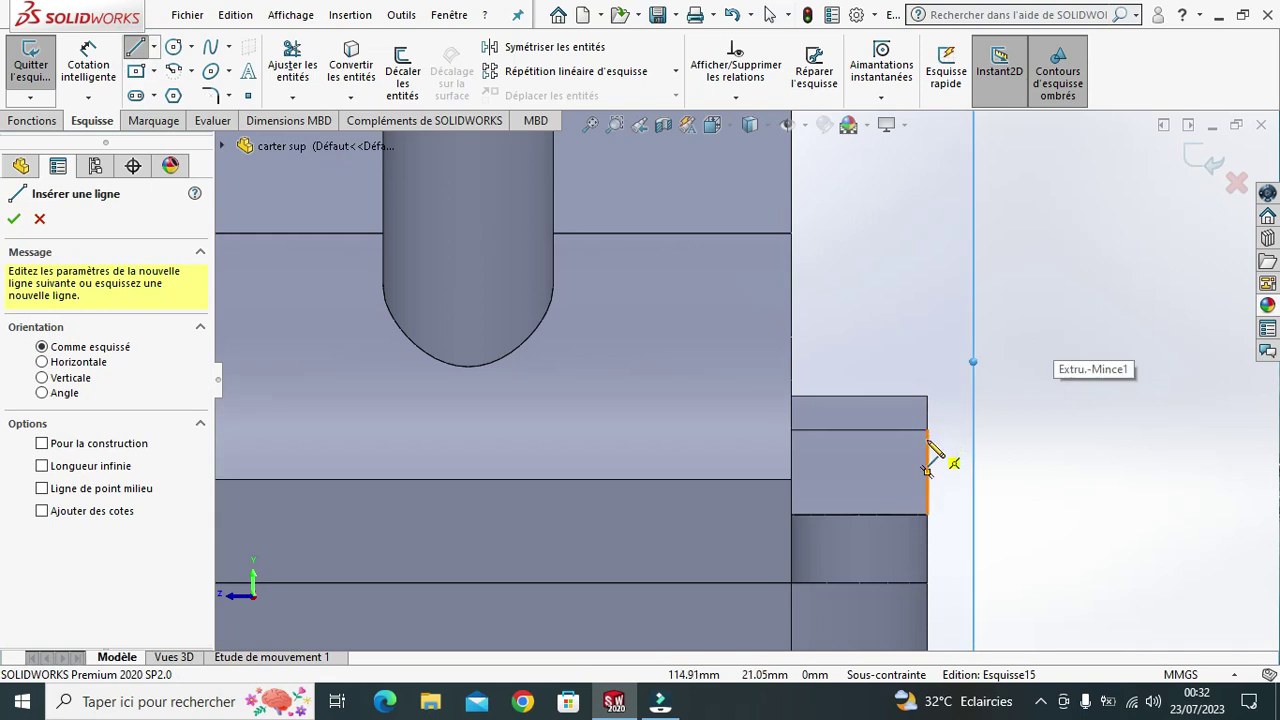
pyautogui.scroll(-2, 929, 440)
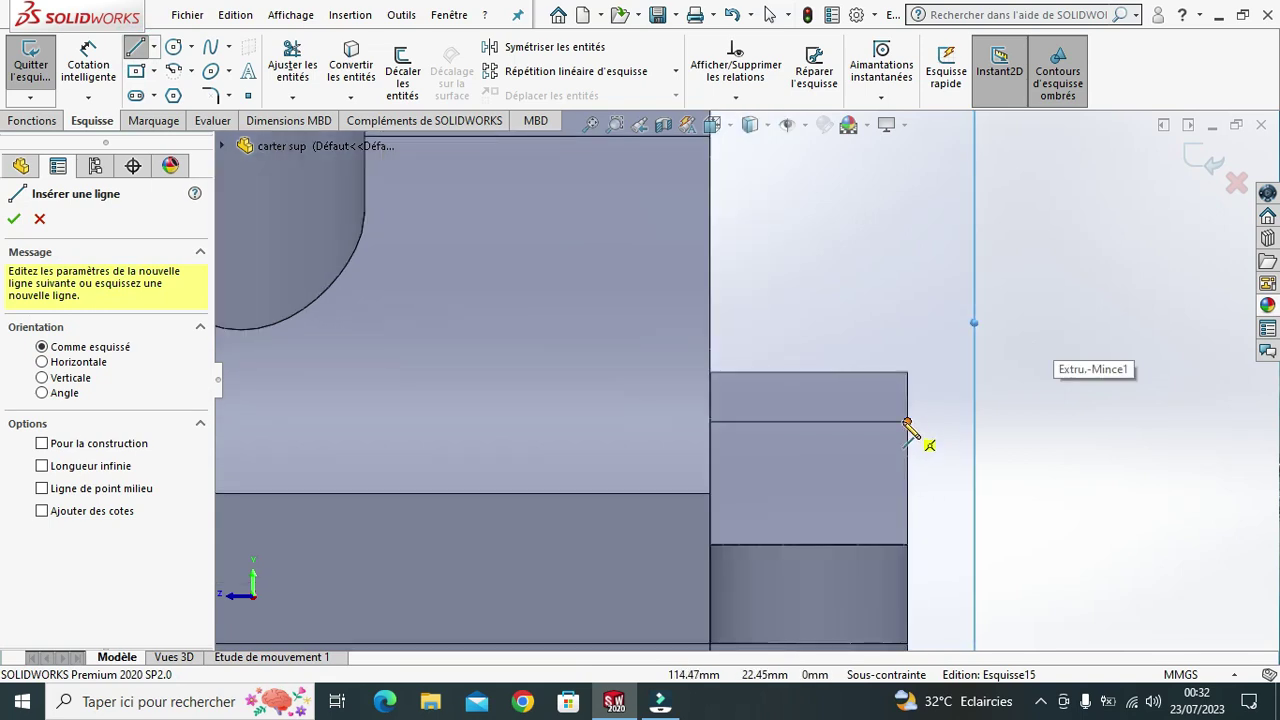
pyautogui.click(907, 421)
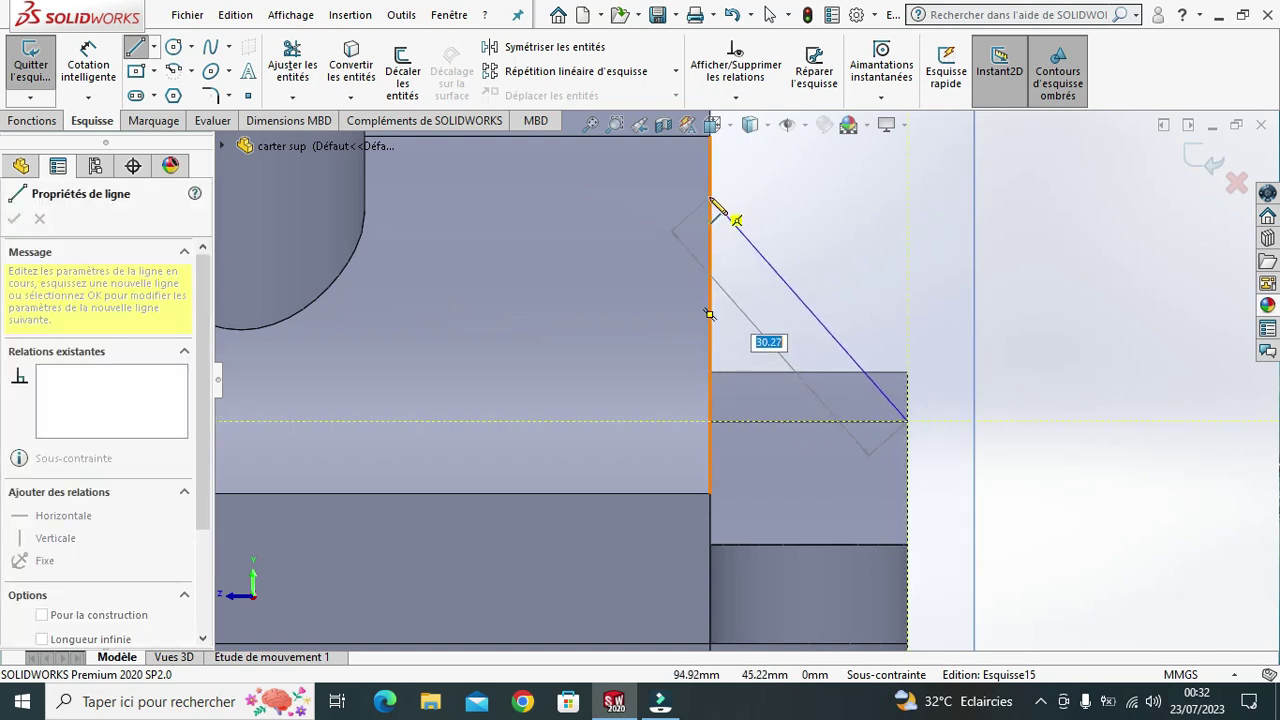
pyautogui.click(710, 198)
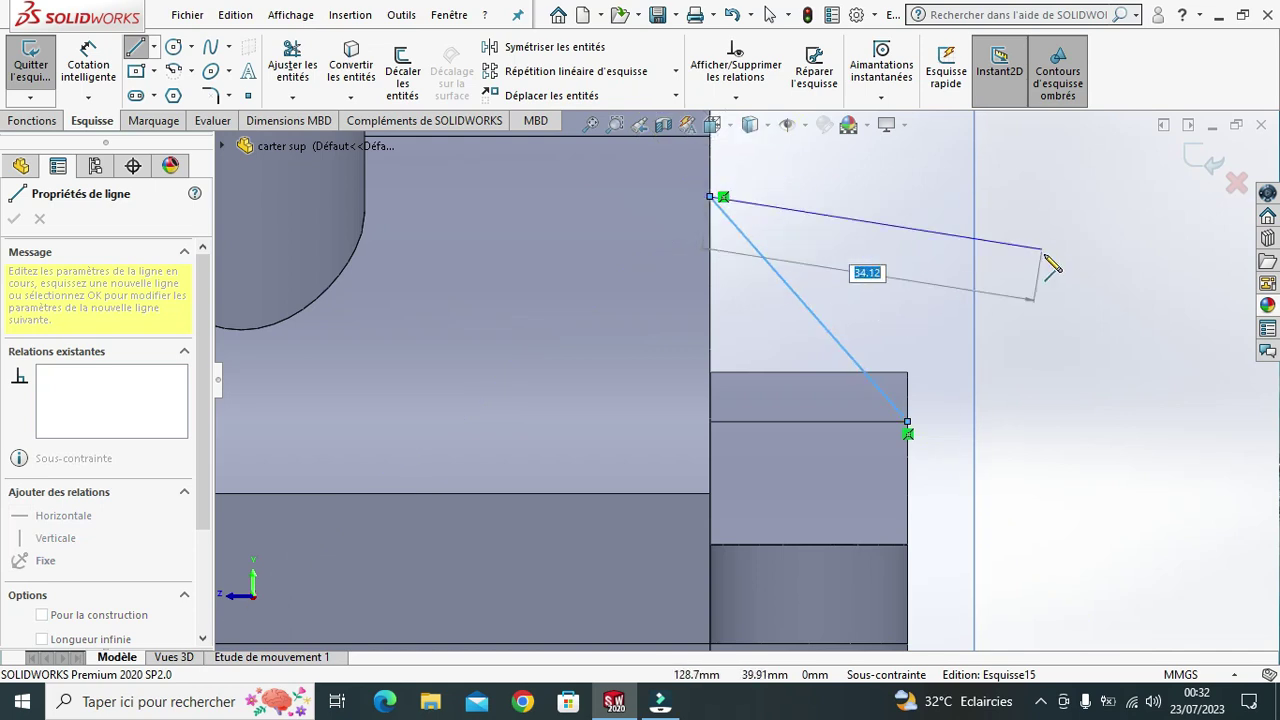
pyautogui.press('Escape')
pyautogui.press('Escape')
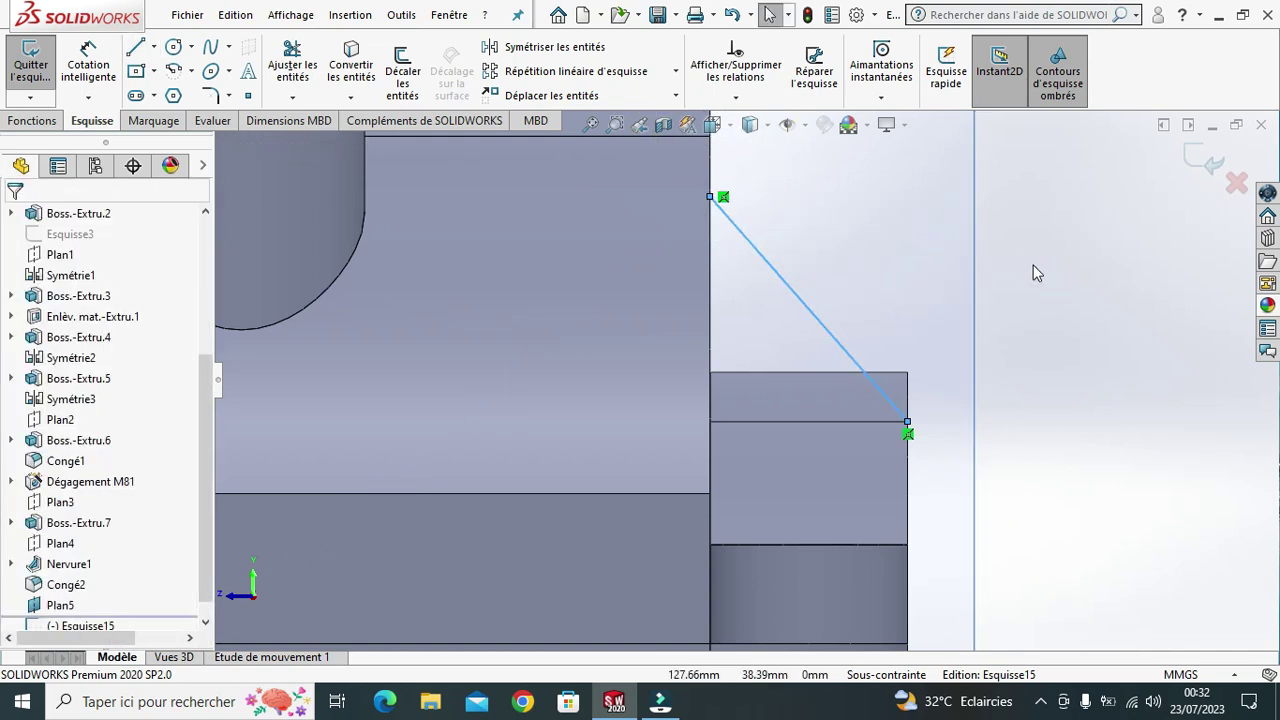
pyautogui.press('Left')
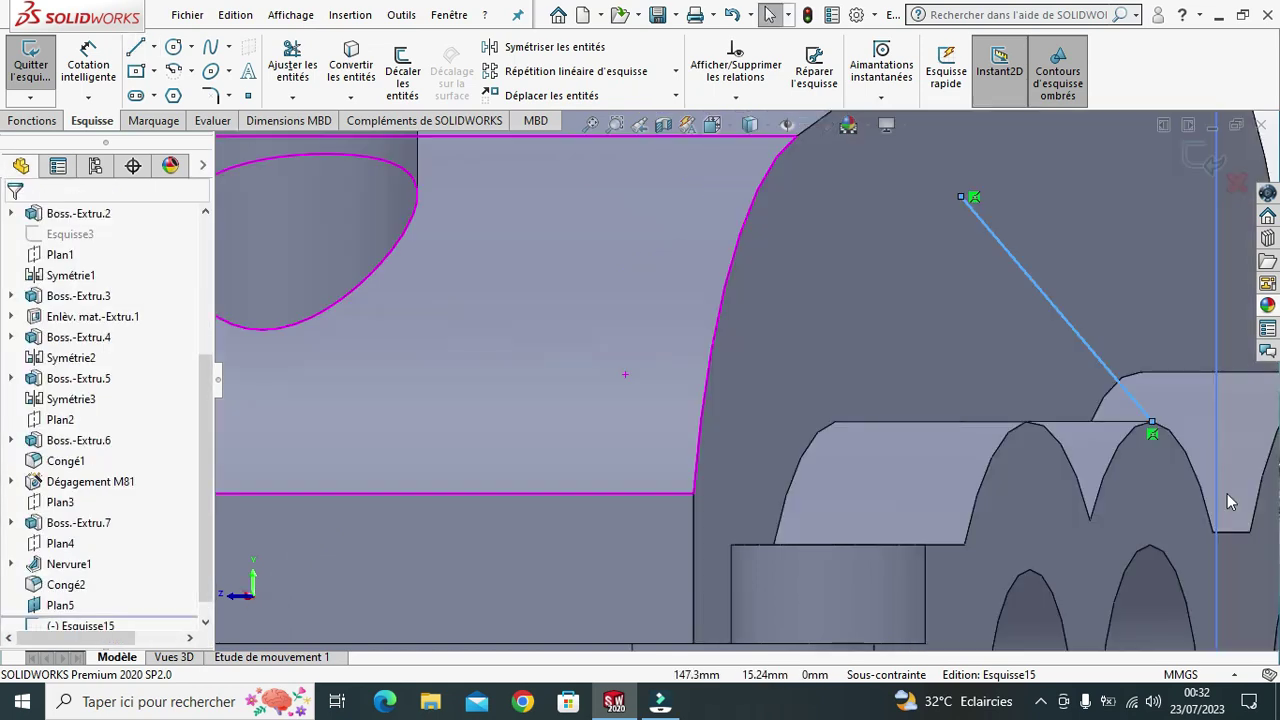
pyautogui.scroll(3, 1105, 388)
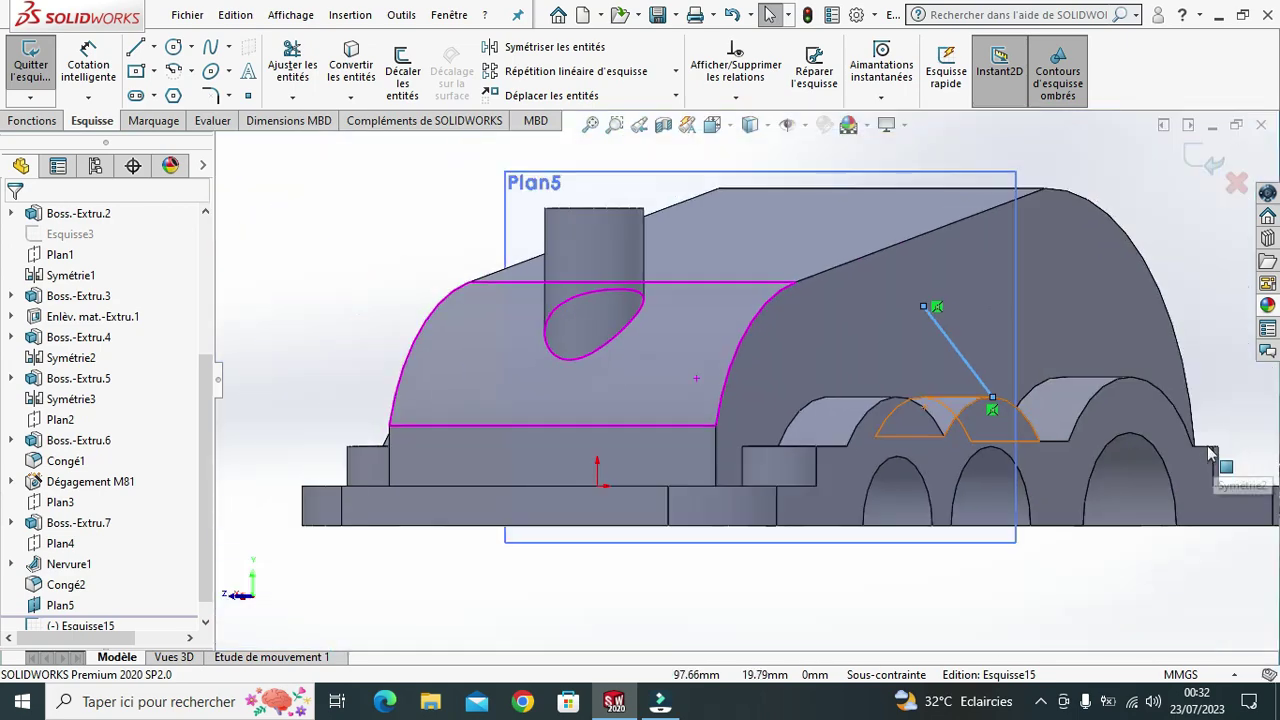
pyautogui.scroll(1, 1105, 388)
pyautogui.scroll(-2, 1080, 388)
pyautogui.scroll(-2, 1063, 386)
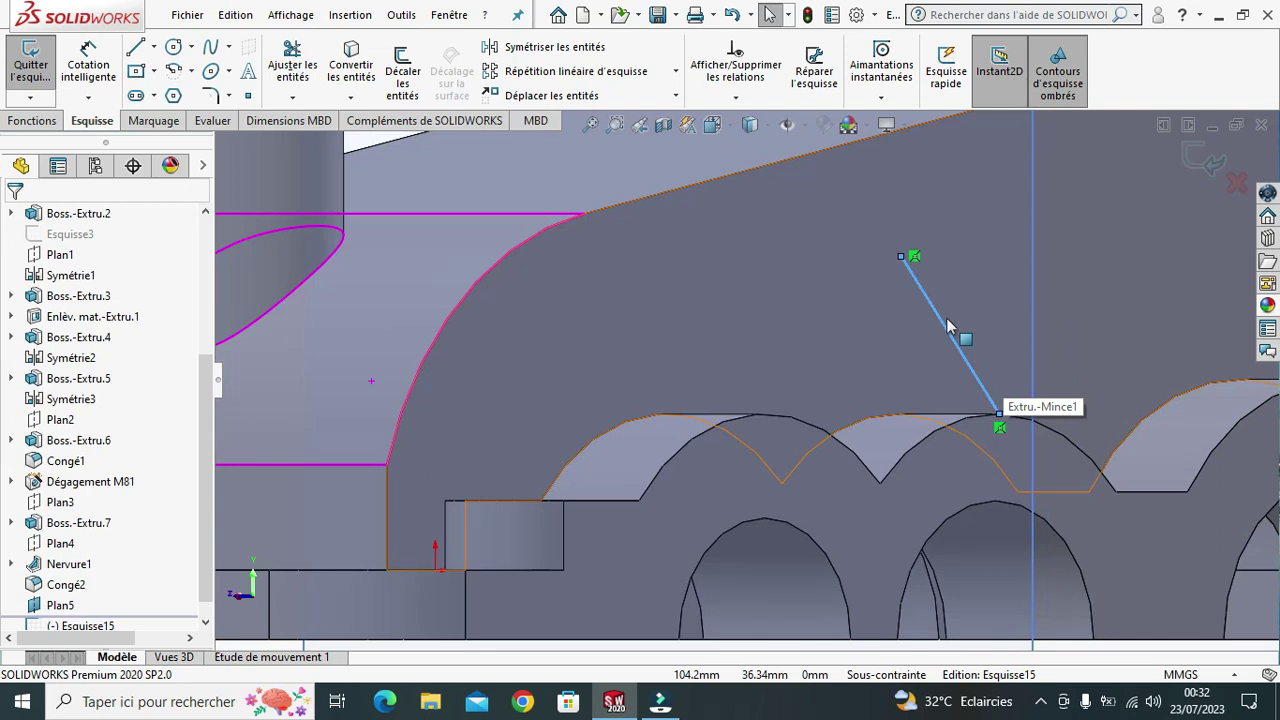
pyautogui.click(1212, 170)
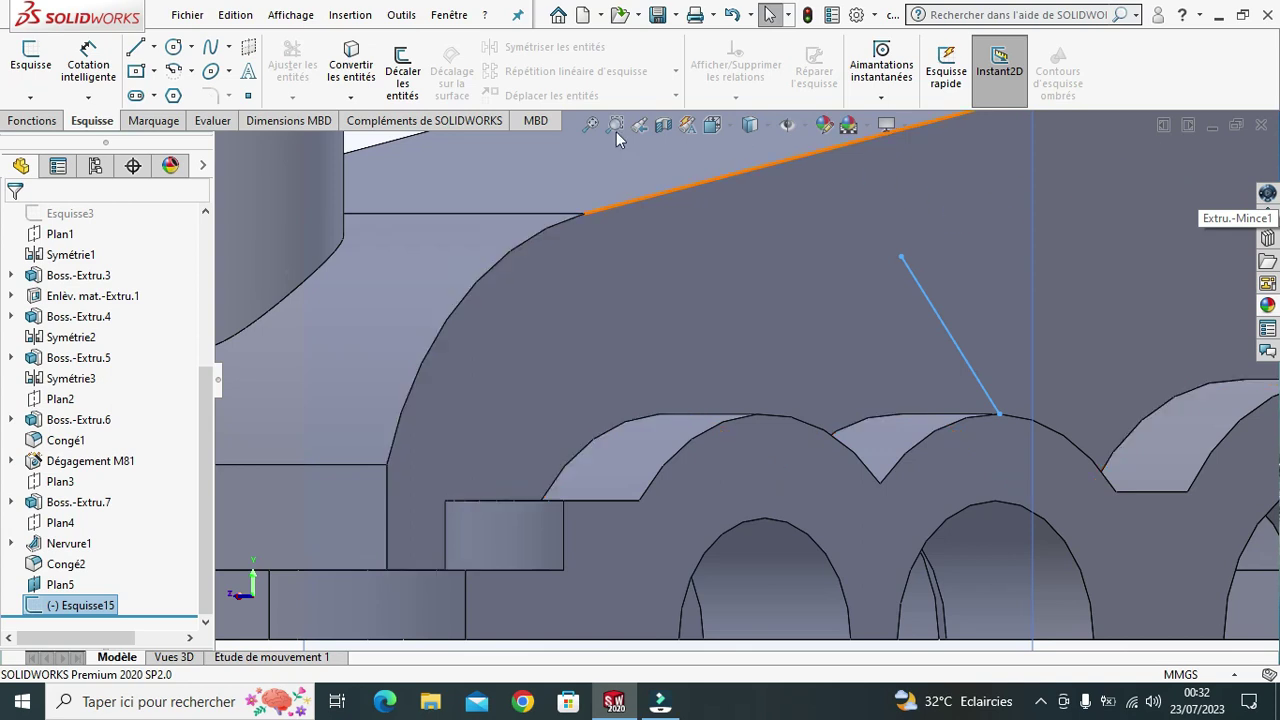
pyautogui.click(30, 121)
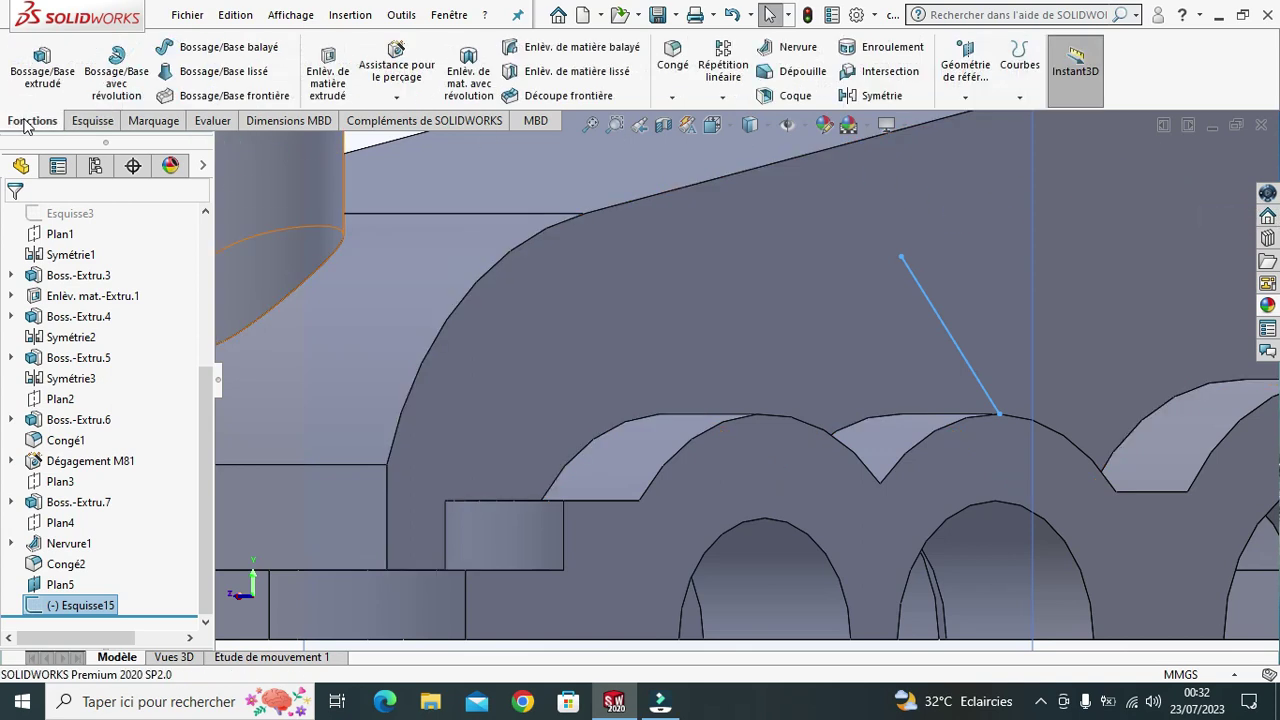
# Try a 10 mm rib from Esquisse15 with material side flipped, then cancel after the rebuild error.
pyautogui.click(789, 50)
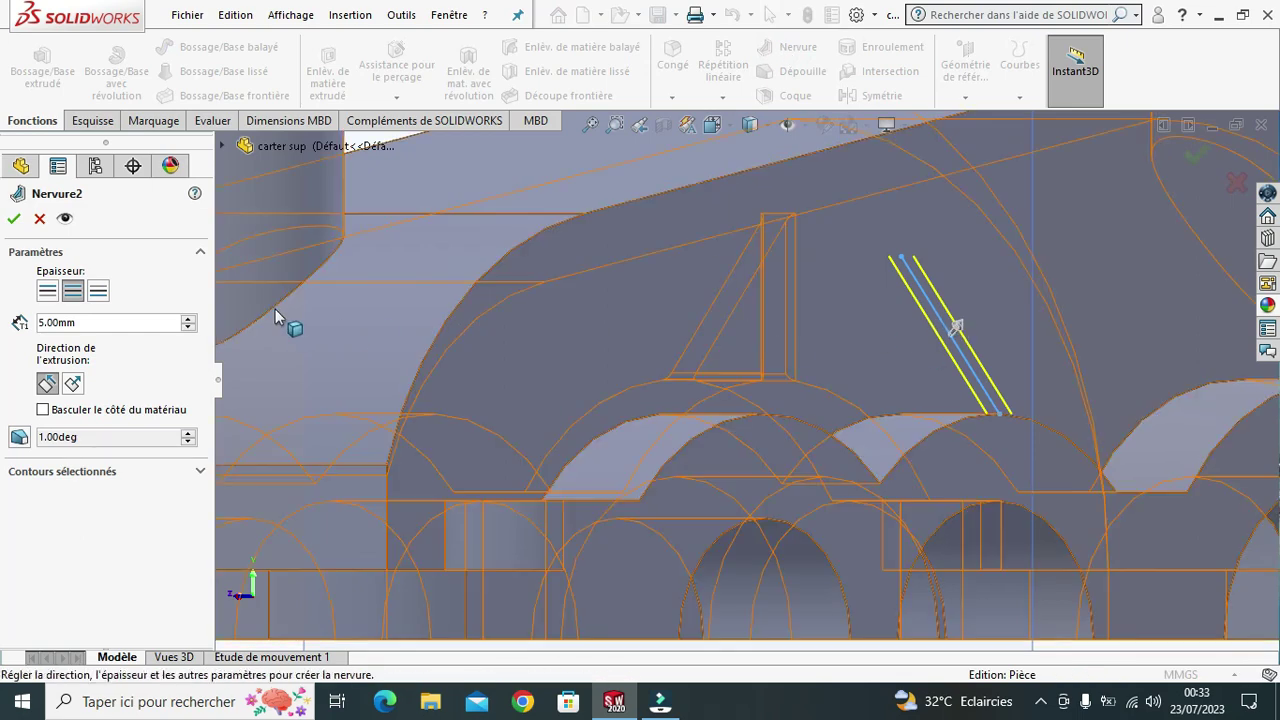
pyautogui.click(95, 323)
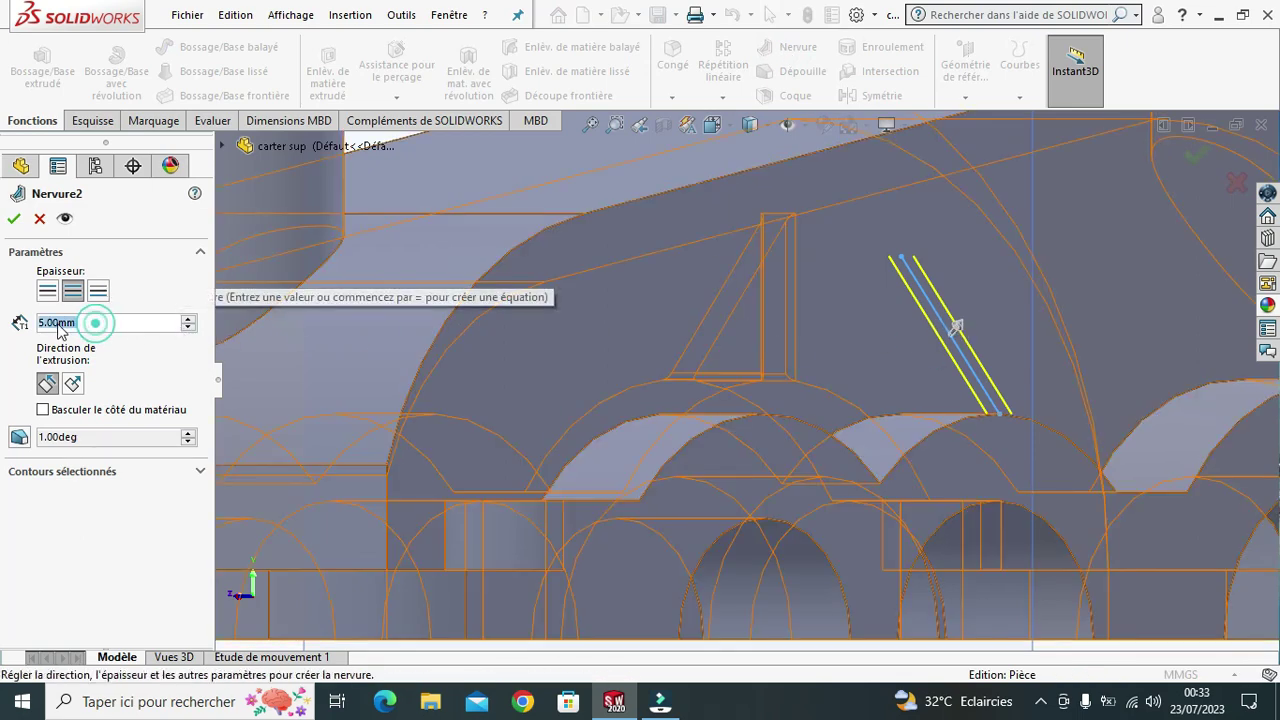
pyautogui.write('10')
pyautogui.press('Return')
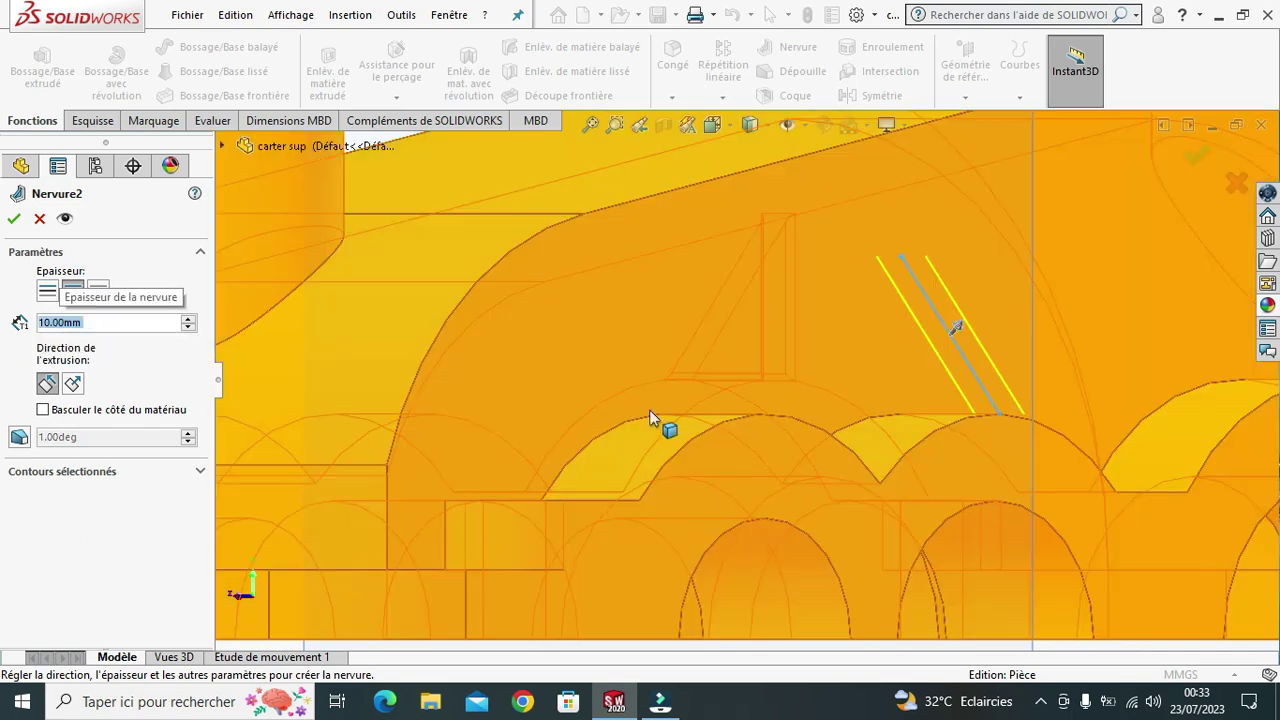
pyautogui.press('f')
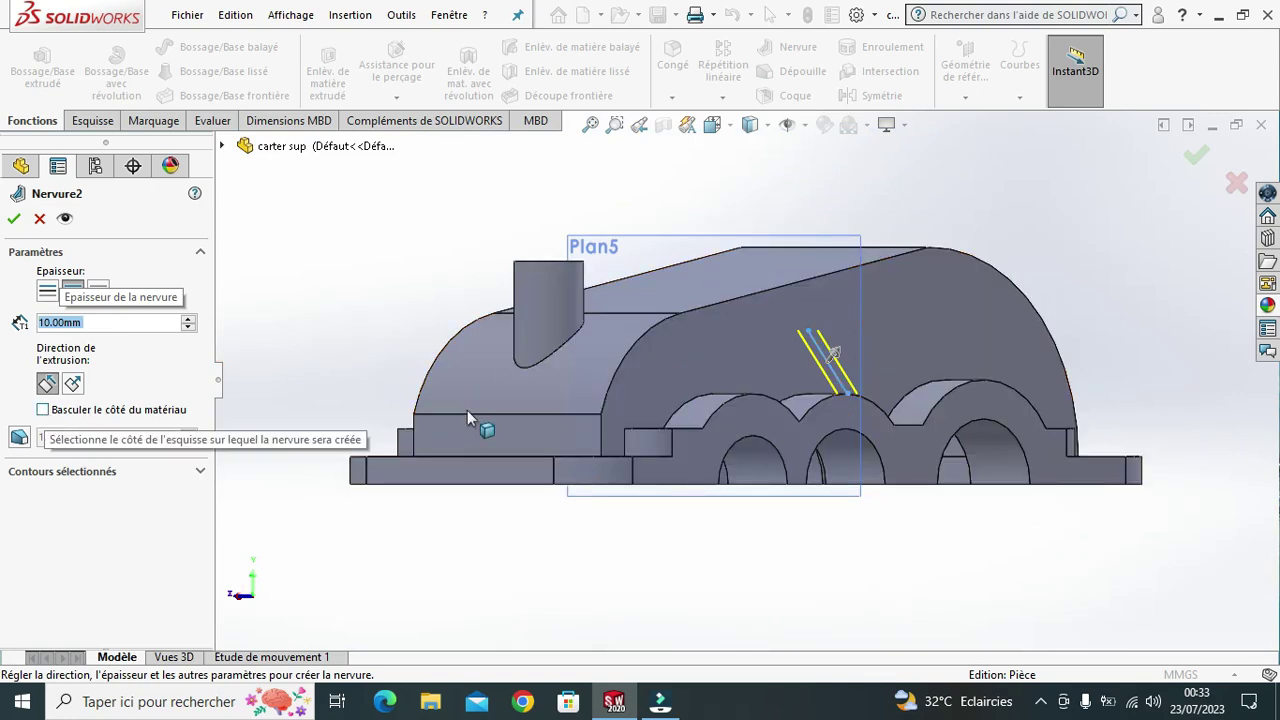
pyautogui.scroll(-3, 878, 395)
pyautogui.scroll(-2, 878, 395)
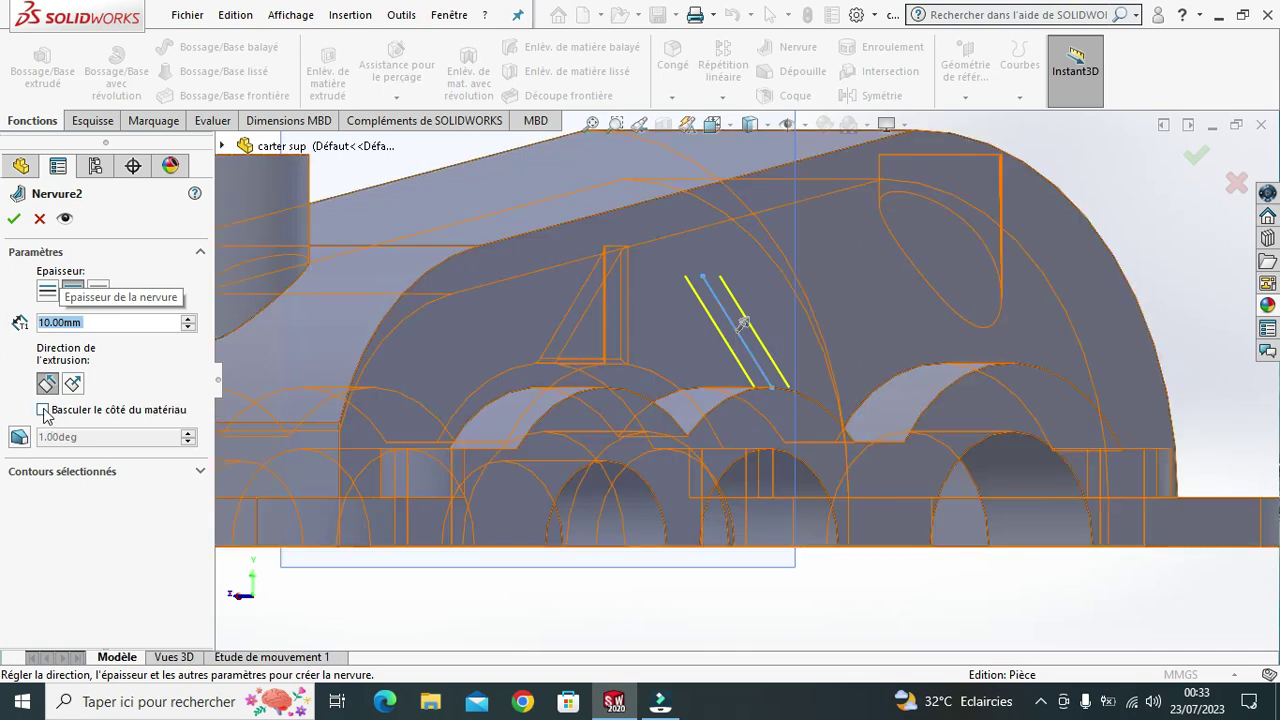
pyautogui.click(43, 410)
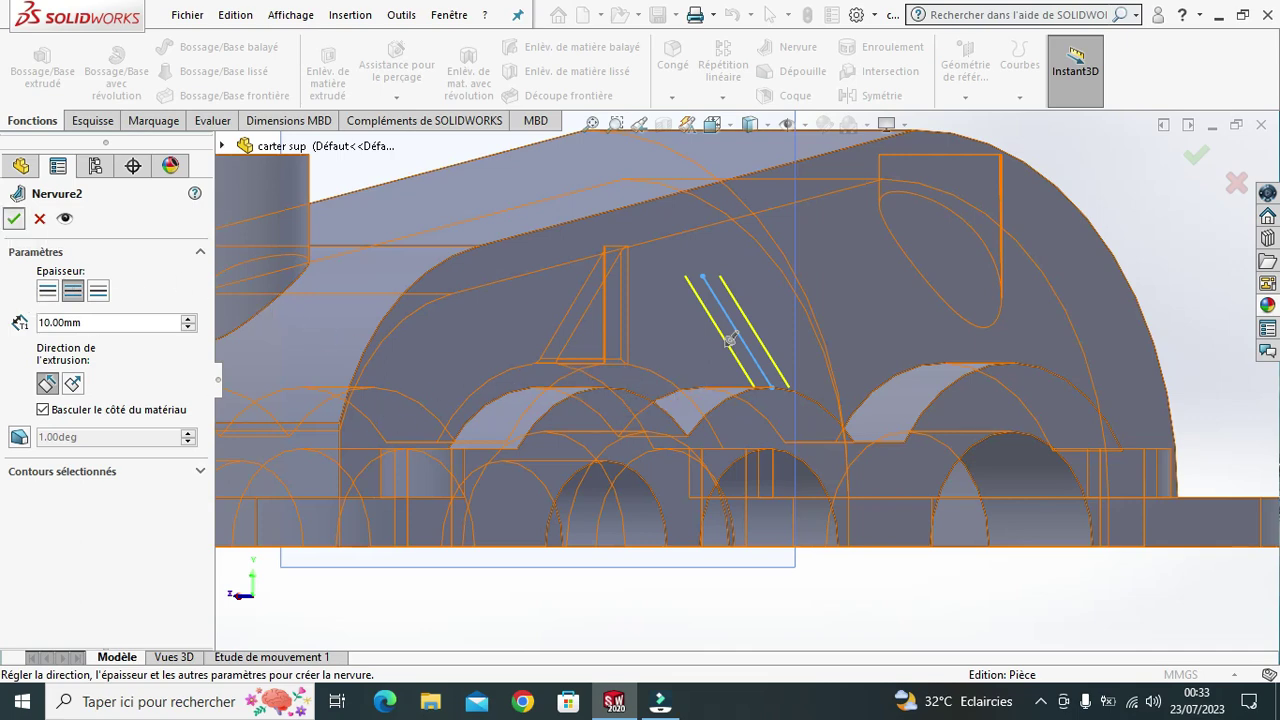
pyautogui.click(13, 220)
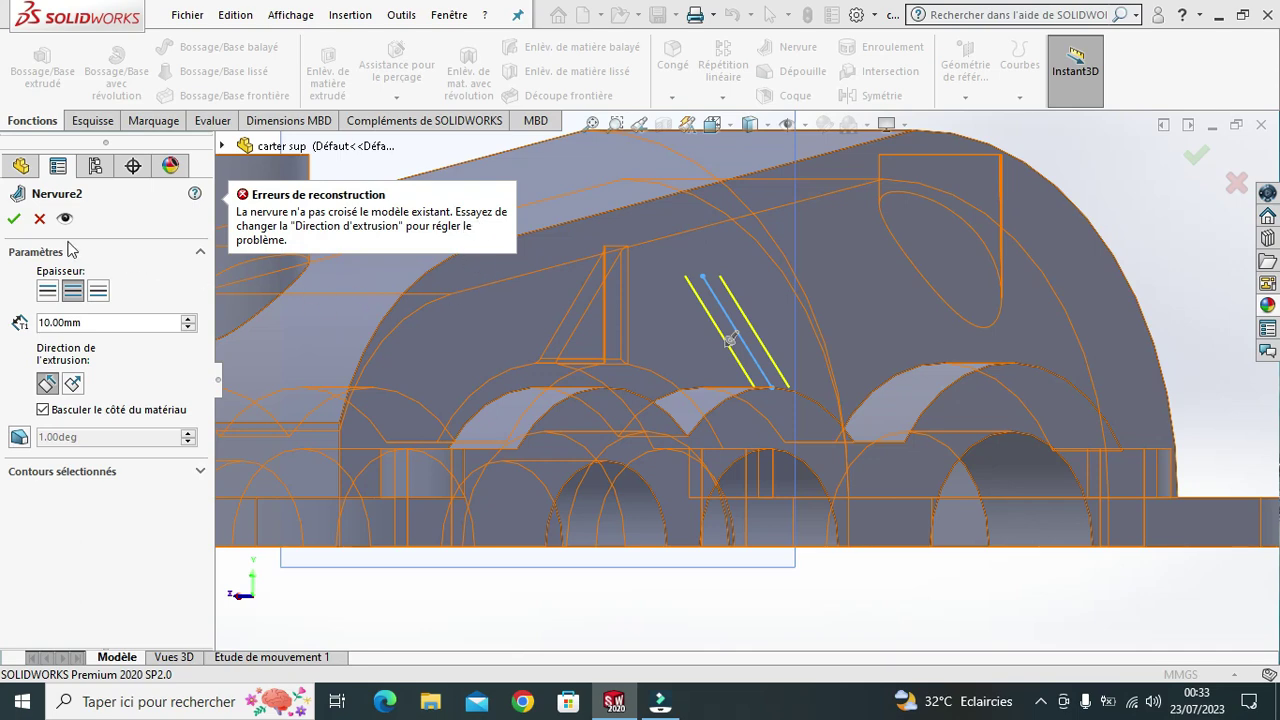
pyautogui.click(40, 225)
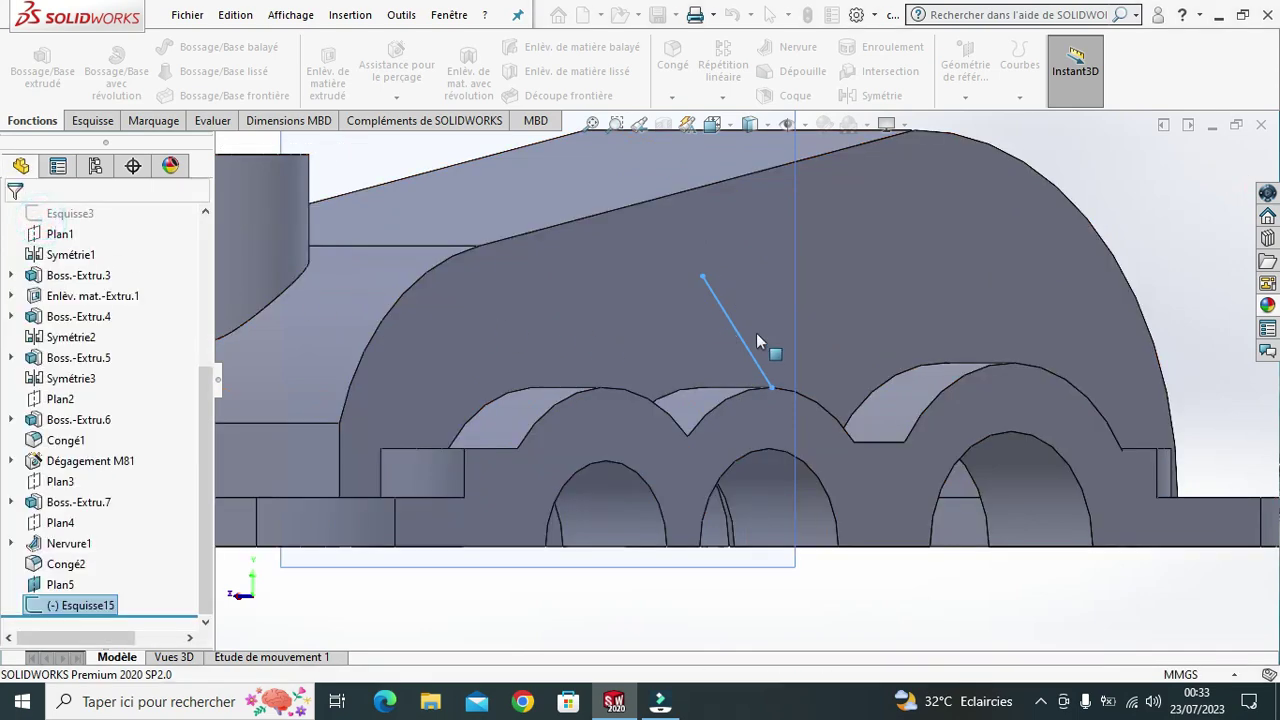
# Reopen sketch Esquisse15 for editing from the feature tree.
pyautogui.scroll(-2, 743, 327)
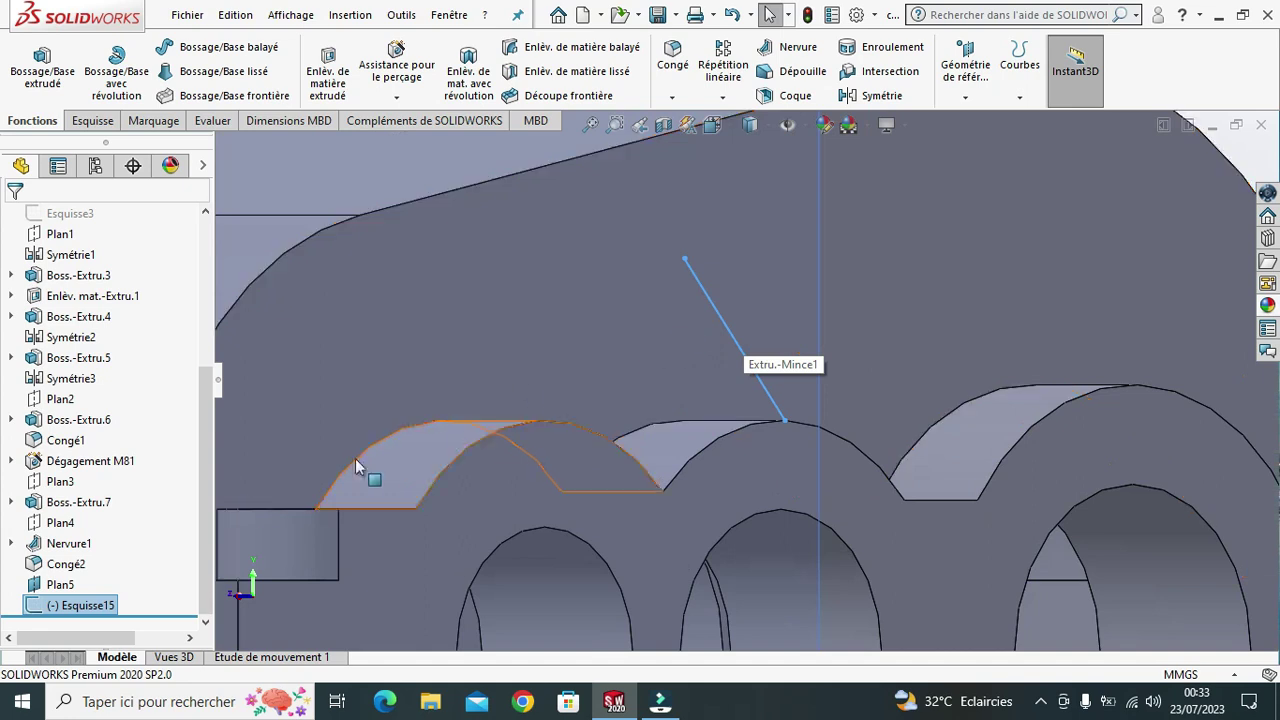
pyautogui.click(98, 606)
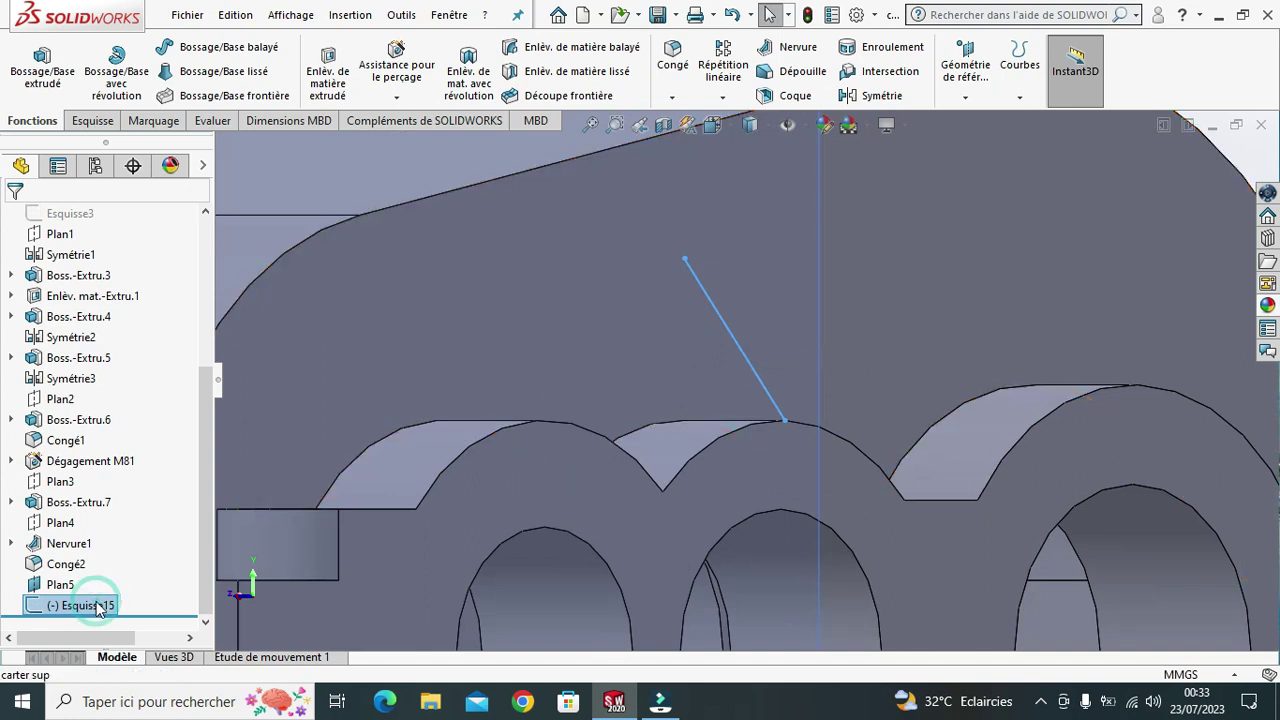
pyautogui.click(37, 606)
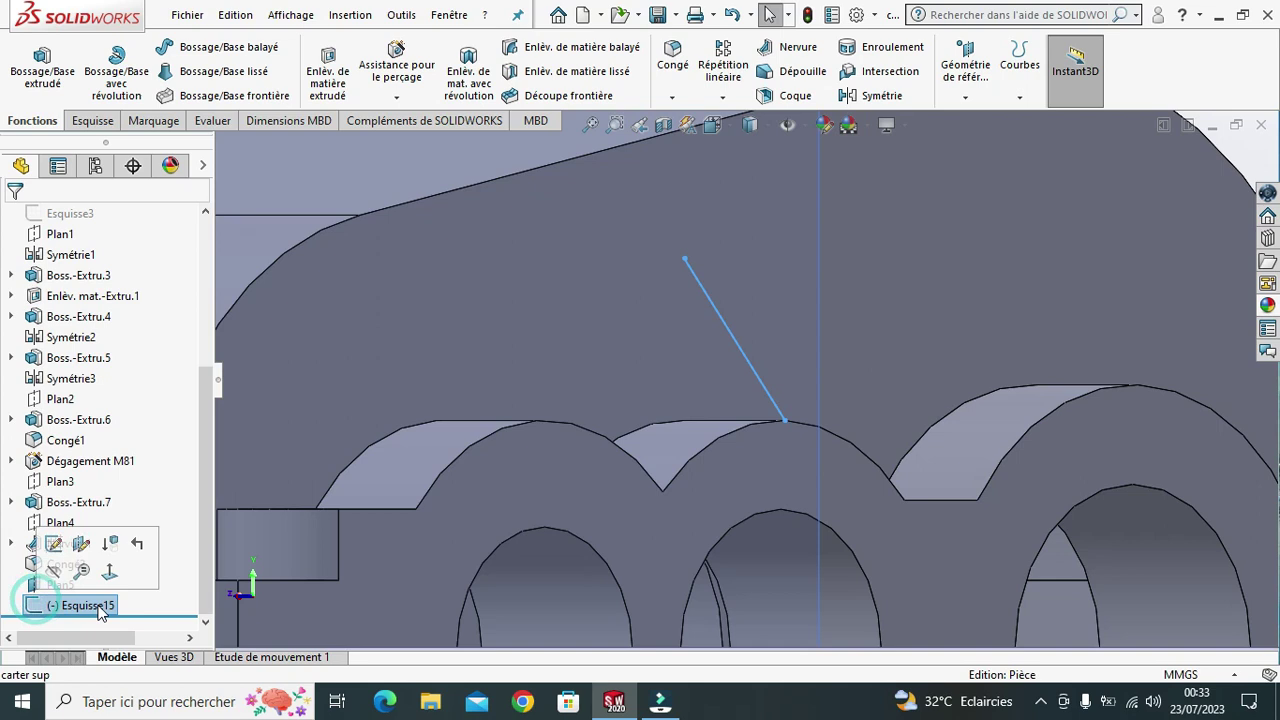
pyautogui.click(49, 542)
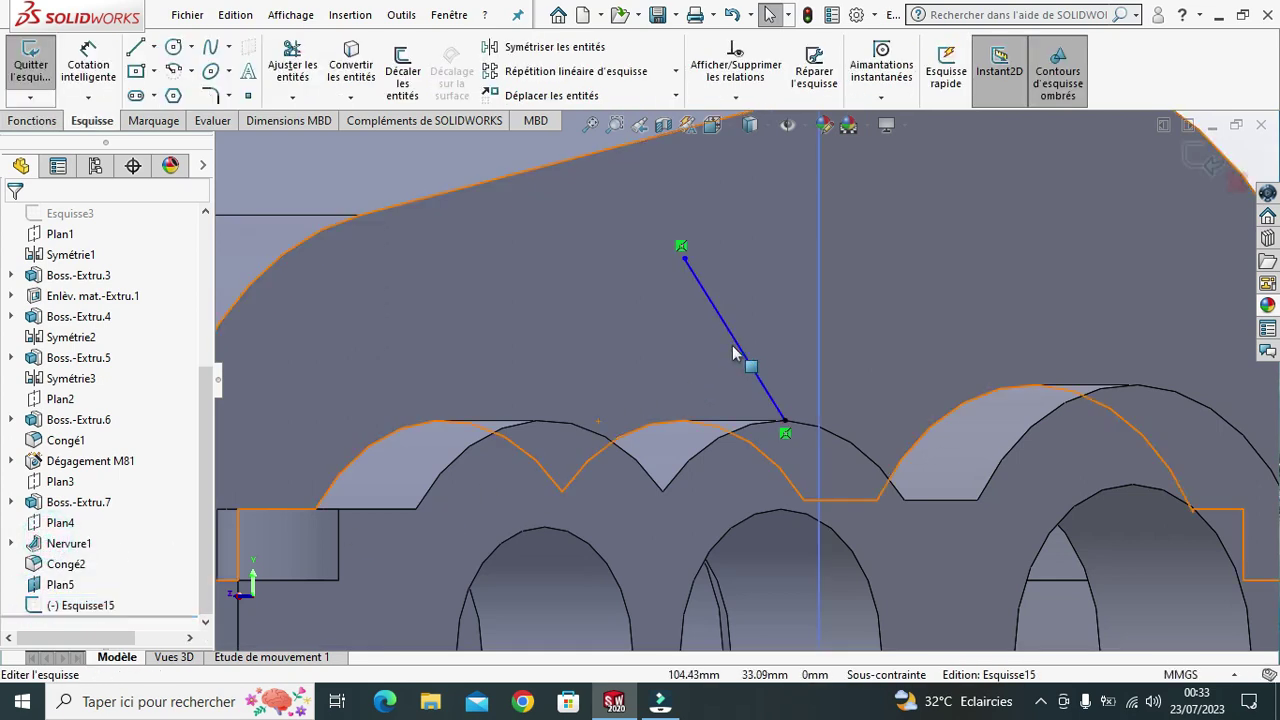
pyautogui.scroll(-1, 728, 342)
pyautogui.scroll(-1, 720, 339)
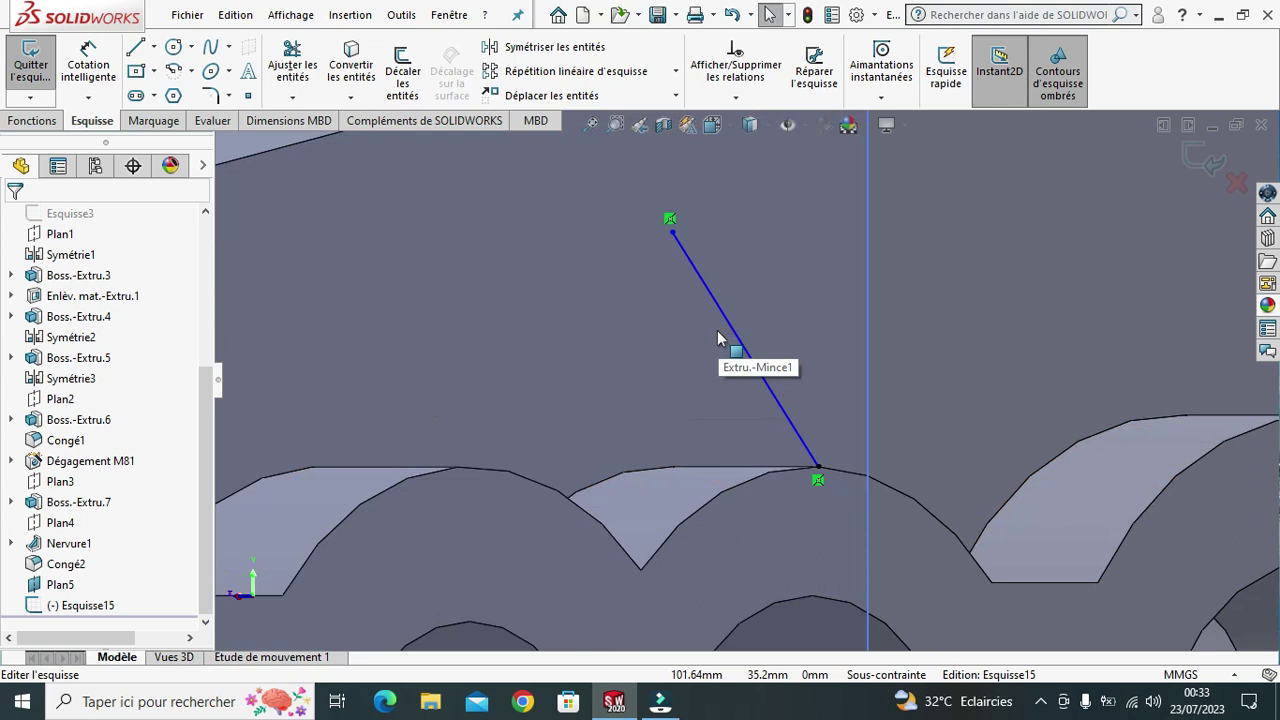
# Add a short vertical line from the rib line's lower end down into the housing.
pyautogui.click(136, 52)
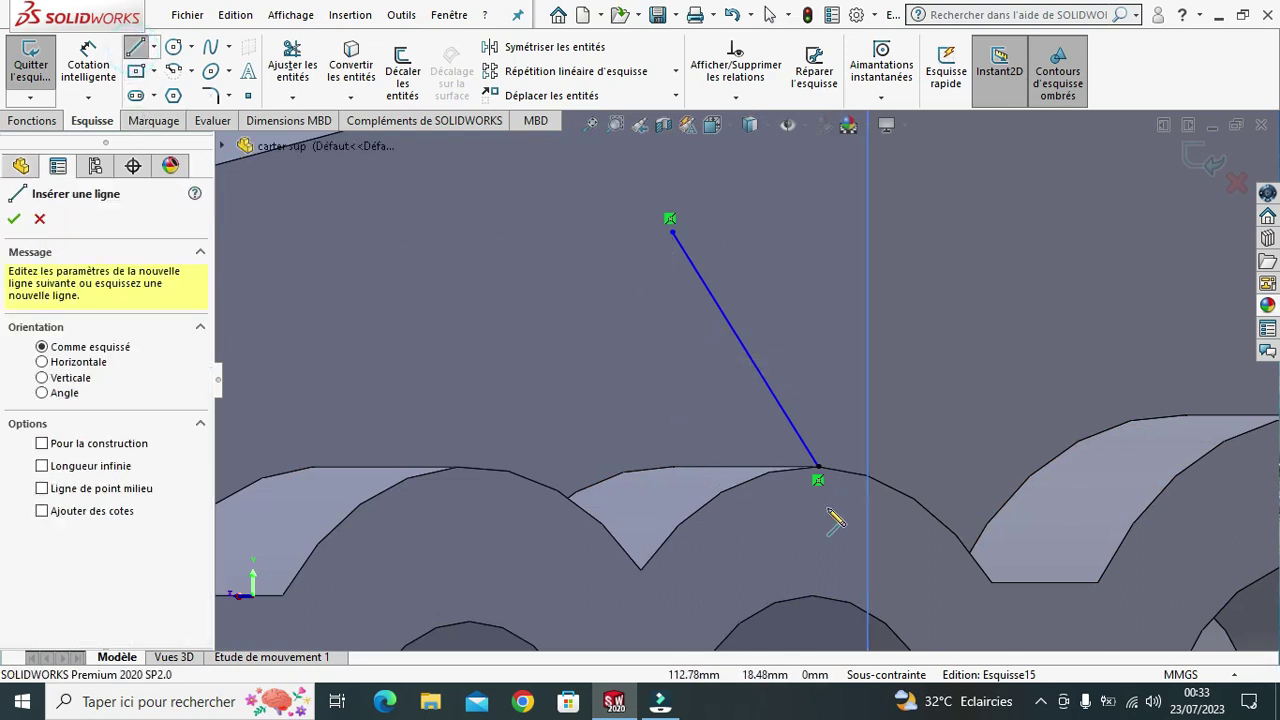
pyautogui.scroll(-1, 840, 512)
pyautogui.scroll(-1, 840, 512)
pyautogui.scroll(-1, 840, 512)
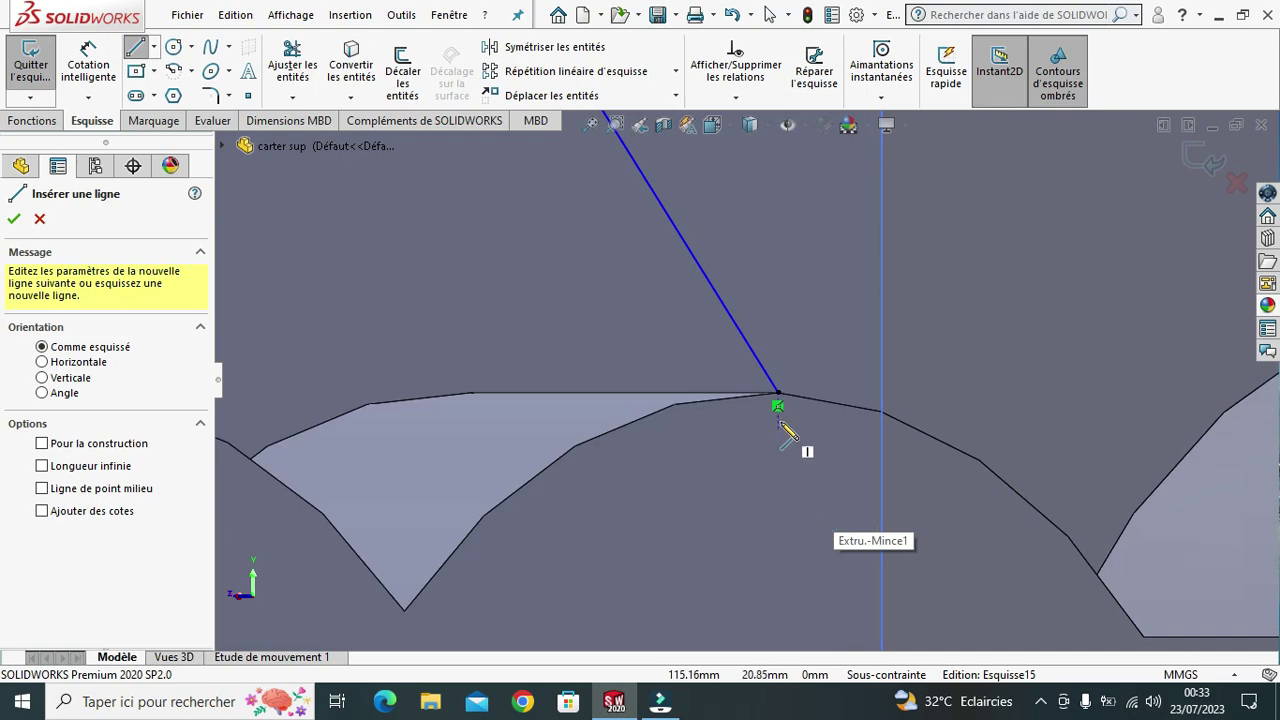
pyautogui.click(778, 392)
pyautogui.press('Escape')
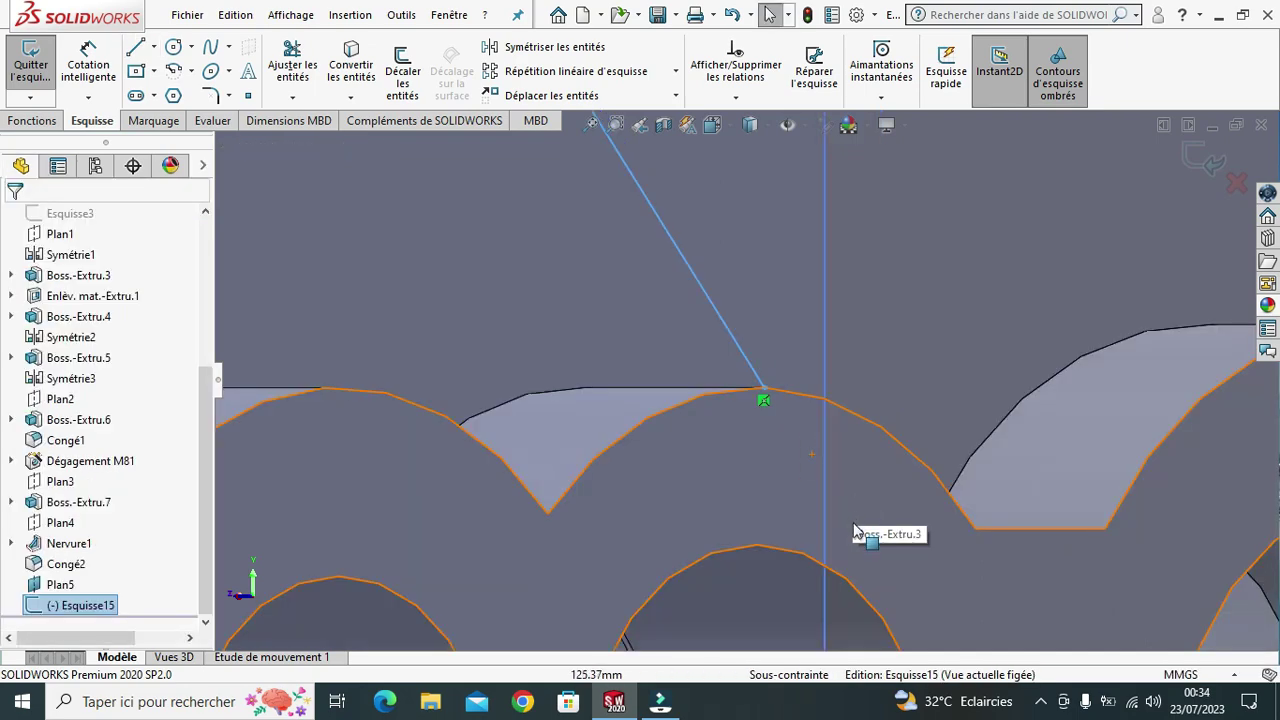
pyautogui.hotkey('ctrl', '8')
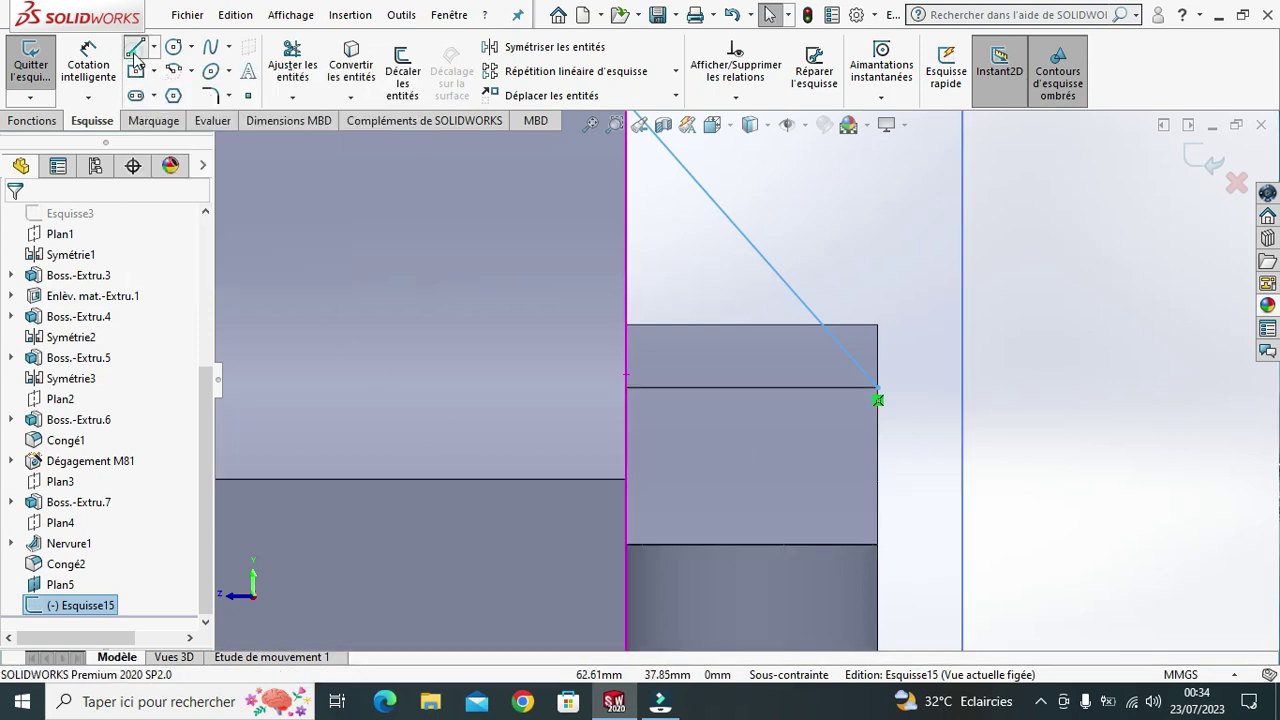
pyautogui.click(135, 52)
pyautogui.scroll(-3, 891, 405)
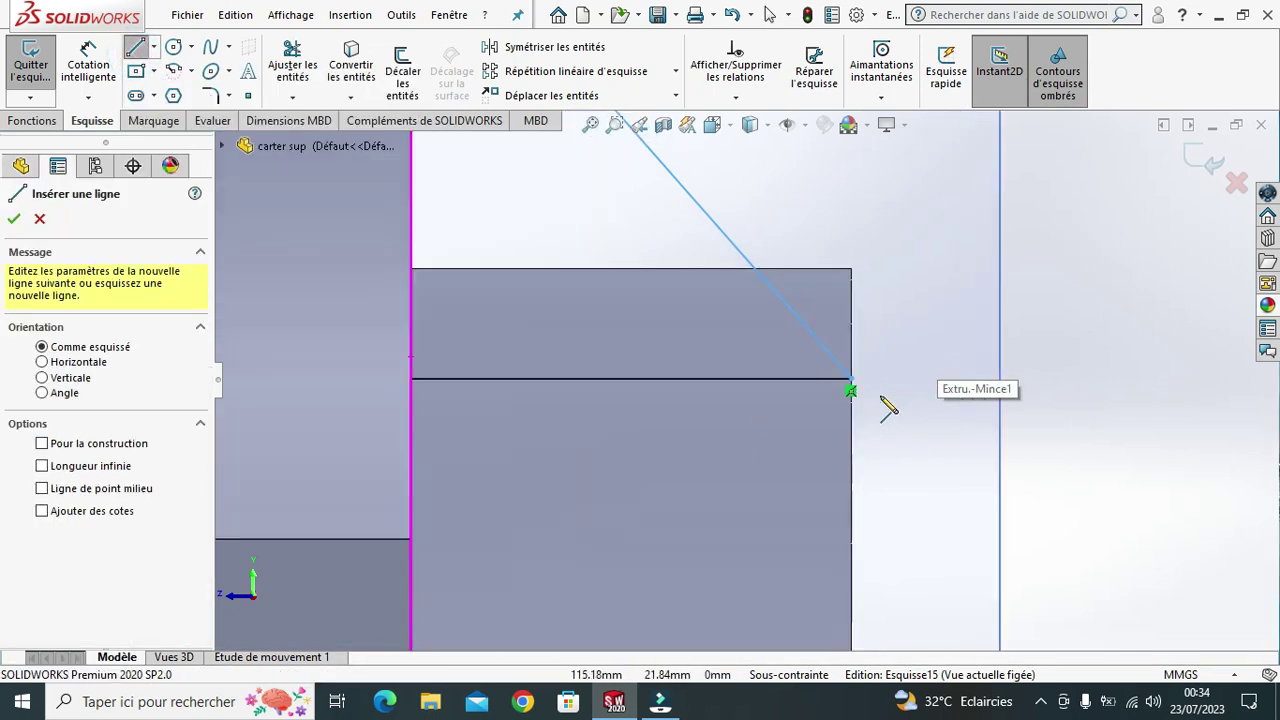
pyautogui.scroll(-3, 888, 410)
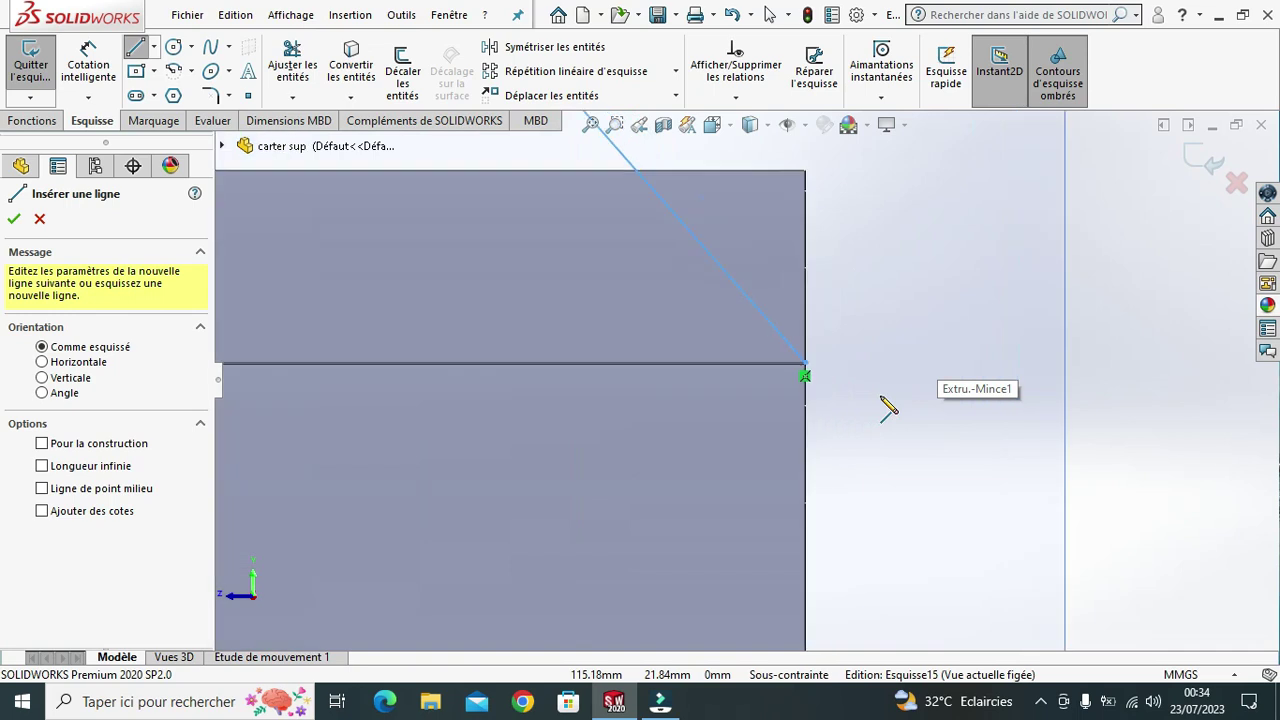
pyautogui.click(806, 368)
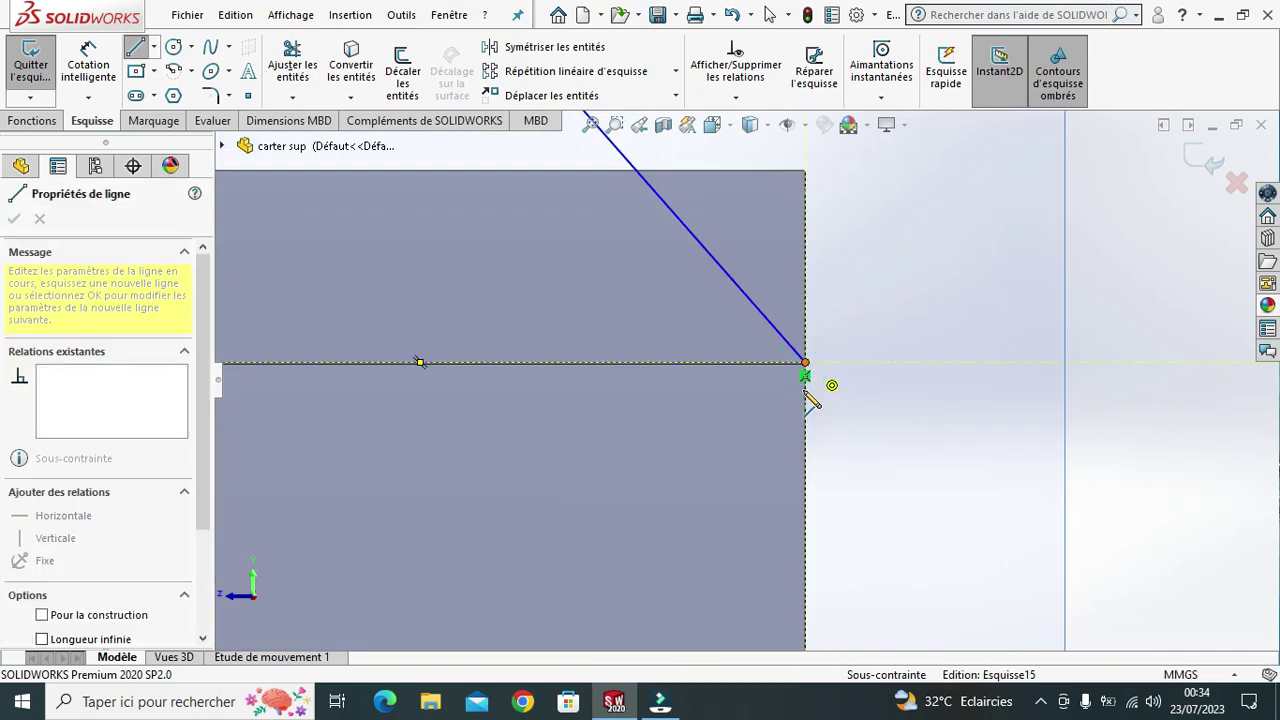
pyautogui.click(805, 389)
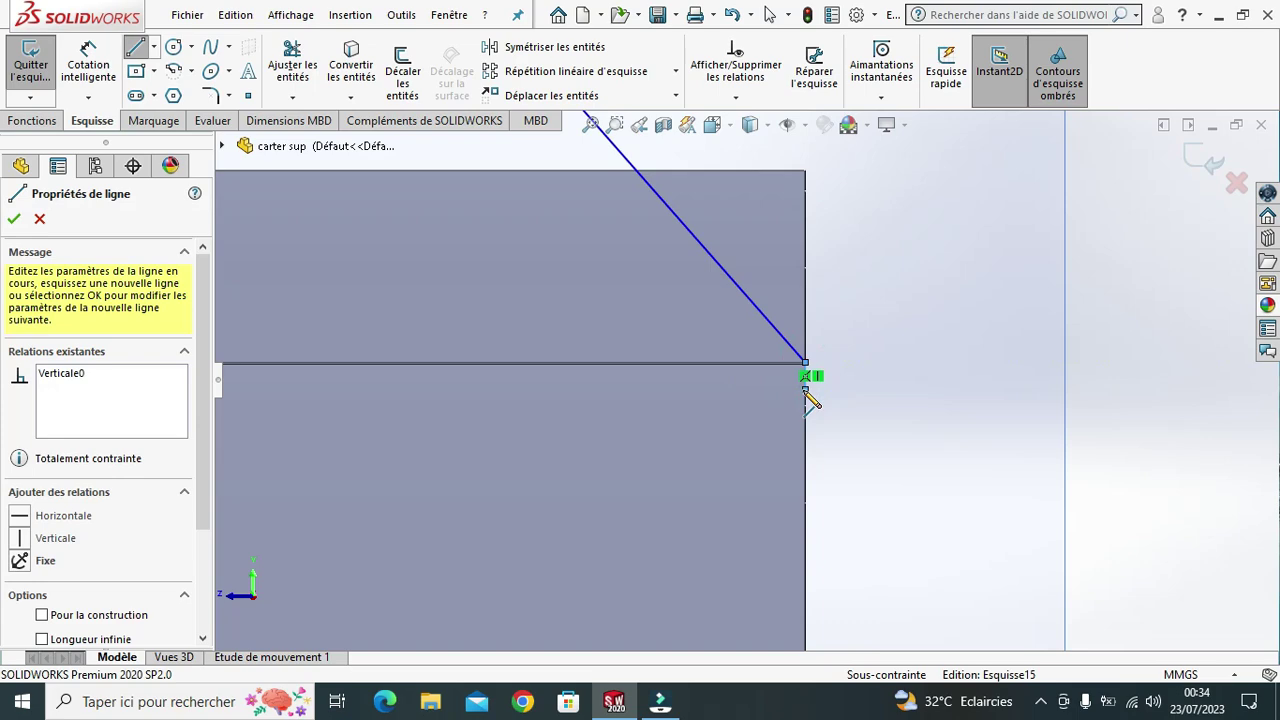
pyautogui.press('Escape')
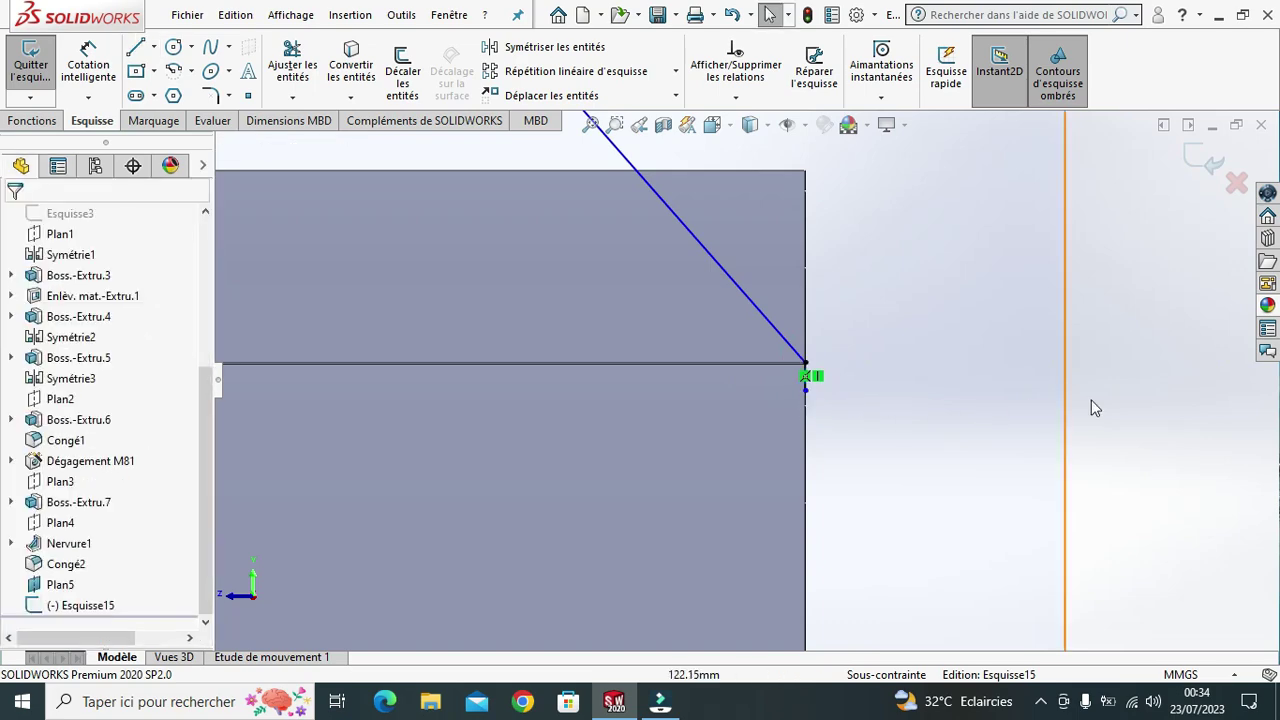
pyautogui.scroll(3, 1212, 395)
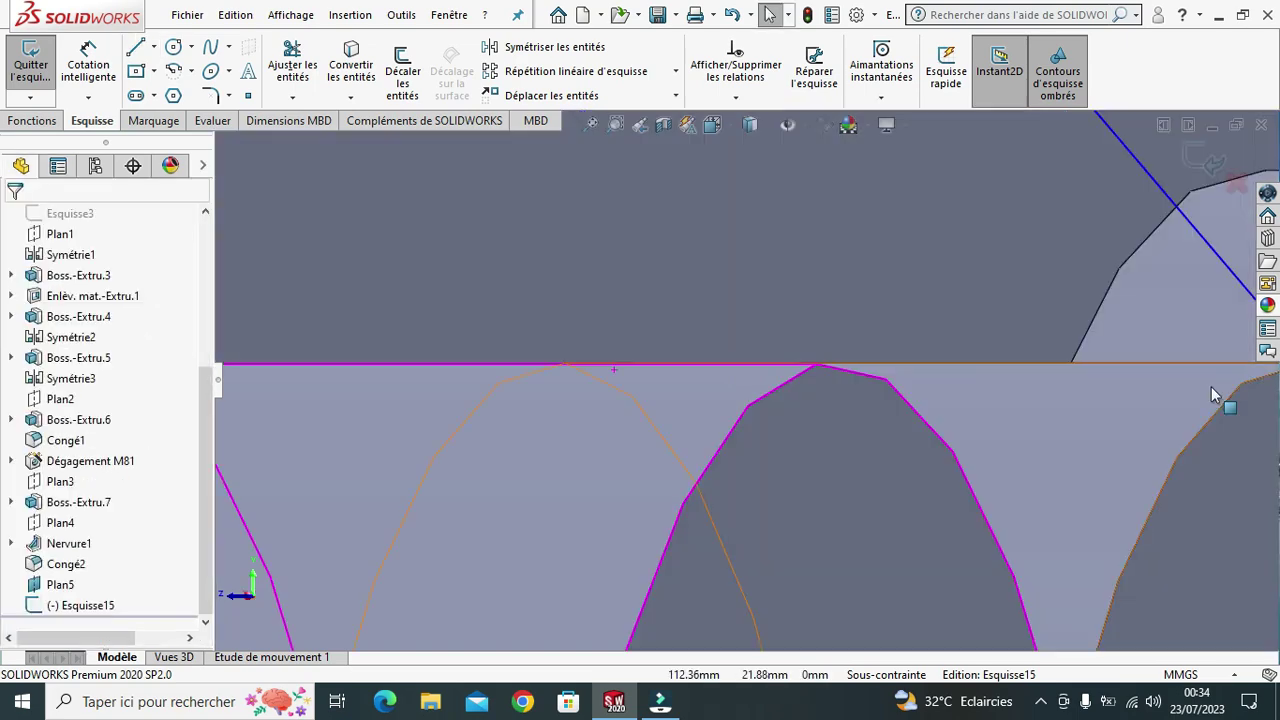
pyautogui.scroll(3, 1154, 410)
pyautogui.scroll(-3, 1079, 401)
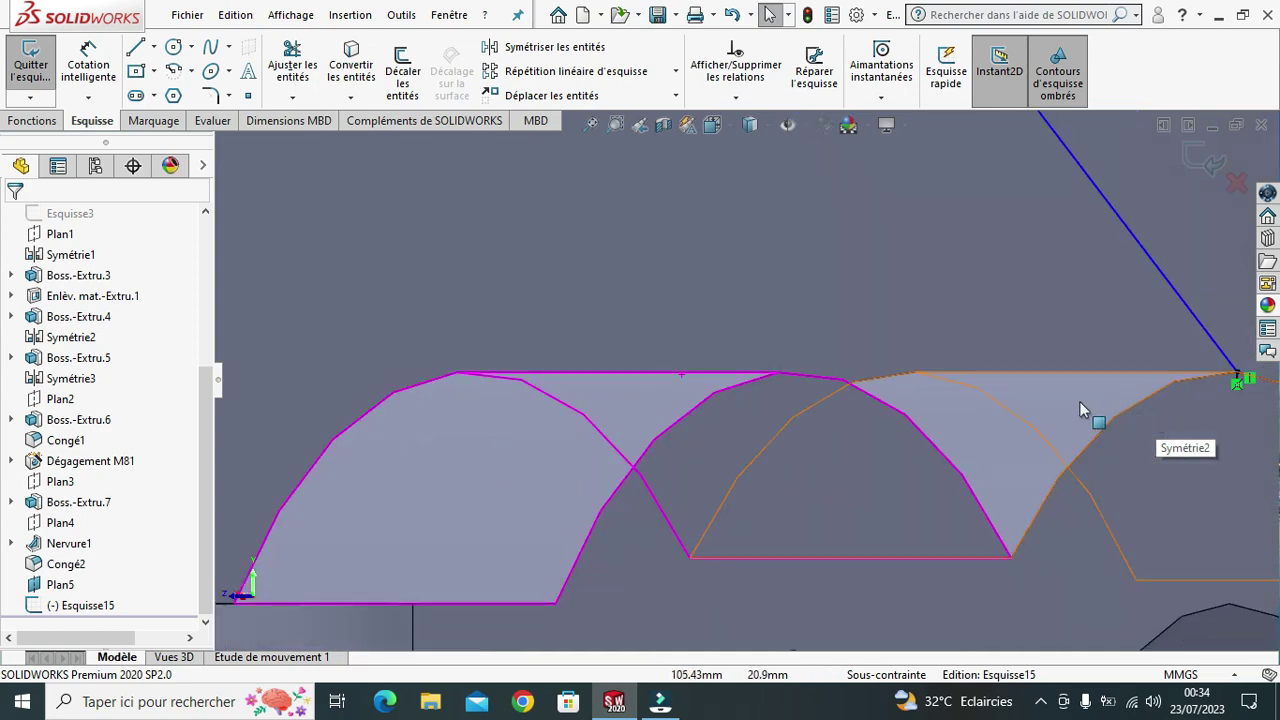
pyautogui.scroll(3, 1200, 428)
pyautogui.scroll(-1, 1070, 405)
pyautogui.scroll(-2, 1070, 402)
pyautogui.scroll(-3, 945, 369)
pyautogui.scroll(-2, 608, 319)
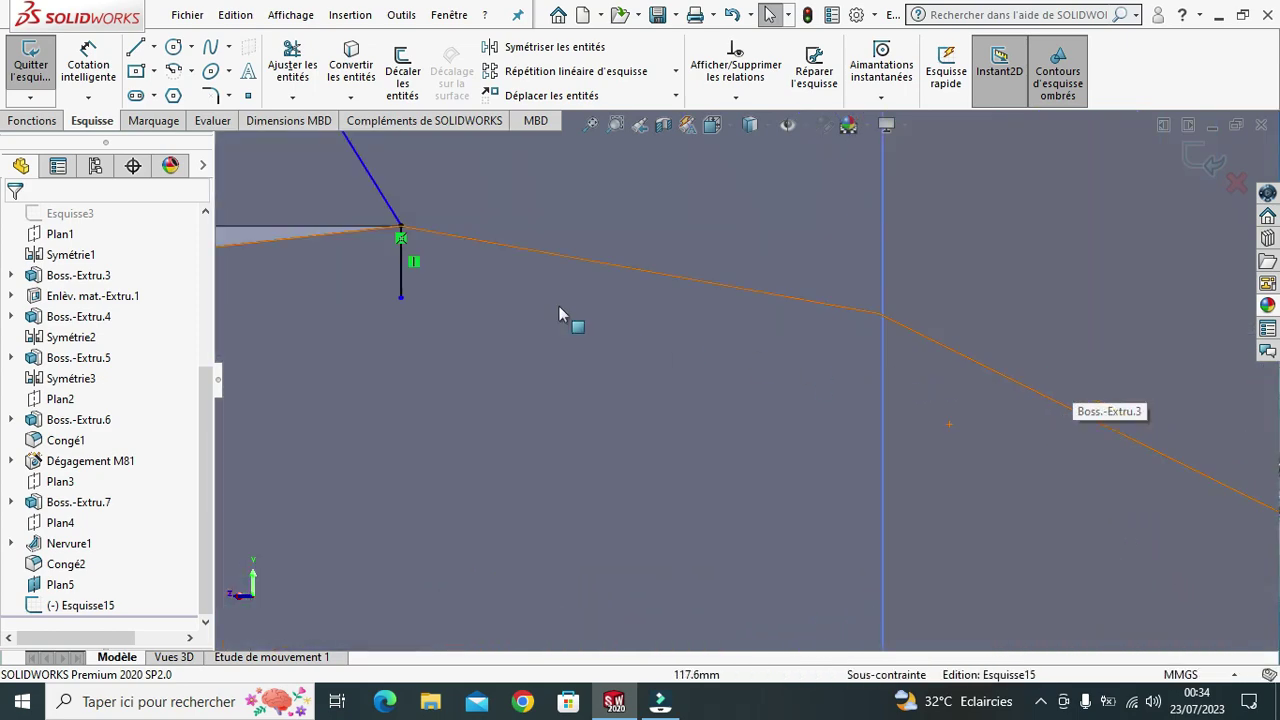
pyautogui.scroll(1, 430, 286)
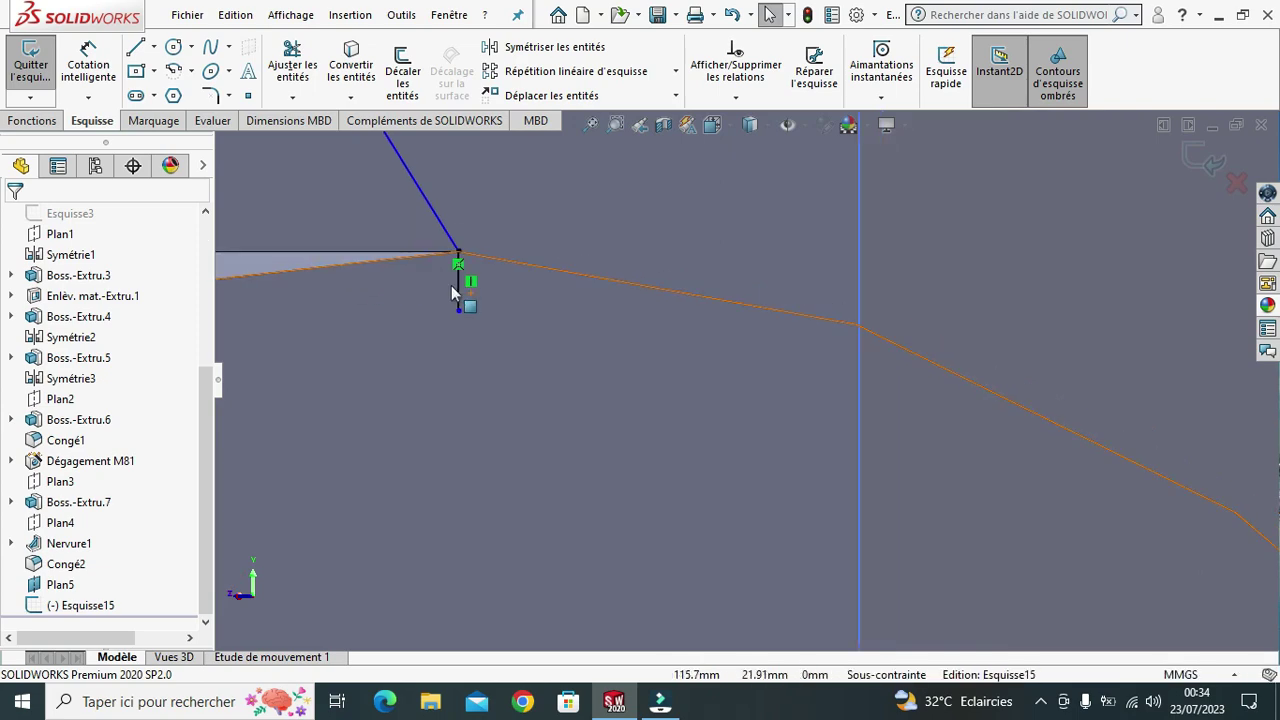
pyautogui.scroll(3, 451, 285)
pyautogui.scroll(2, 451, 293)
pyautogui.scroll(1, 451, 293)
pyautogui.scroll(2, 451, 293)
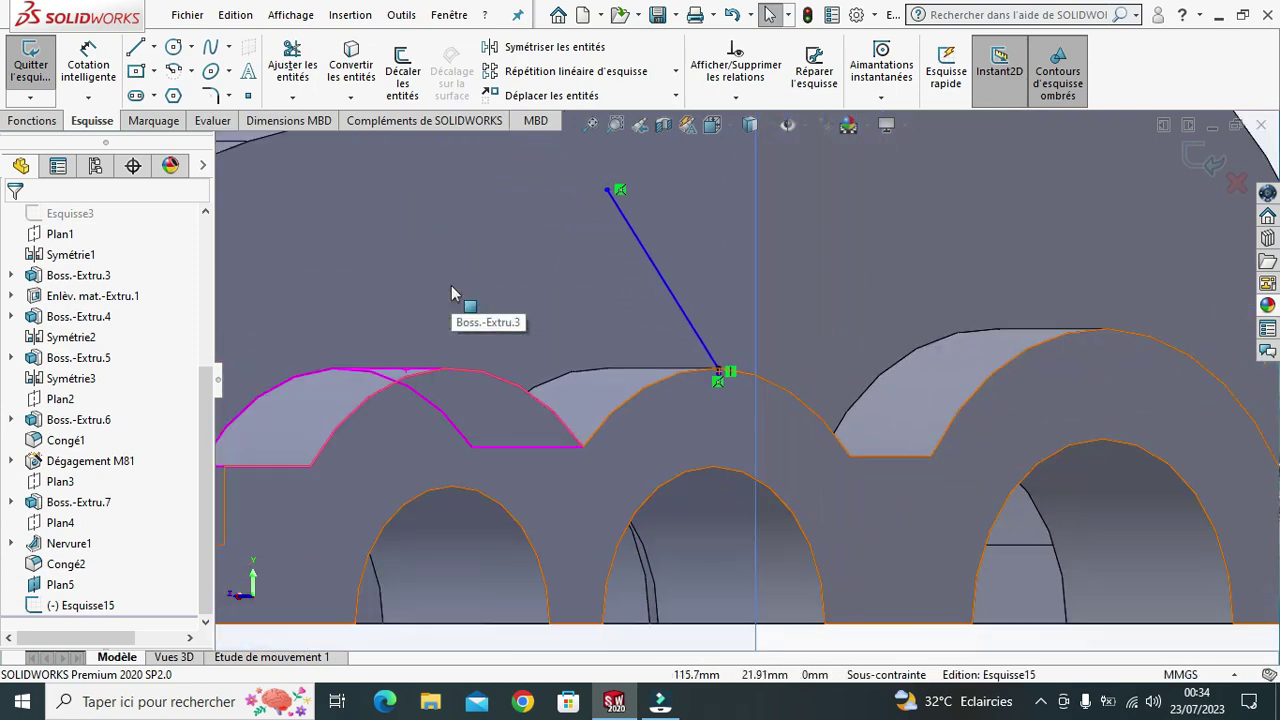
pyautogui.scroll(2, 1000, 495)
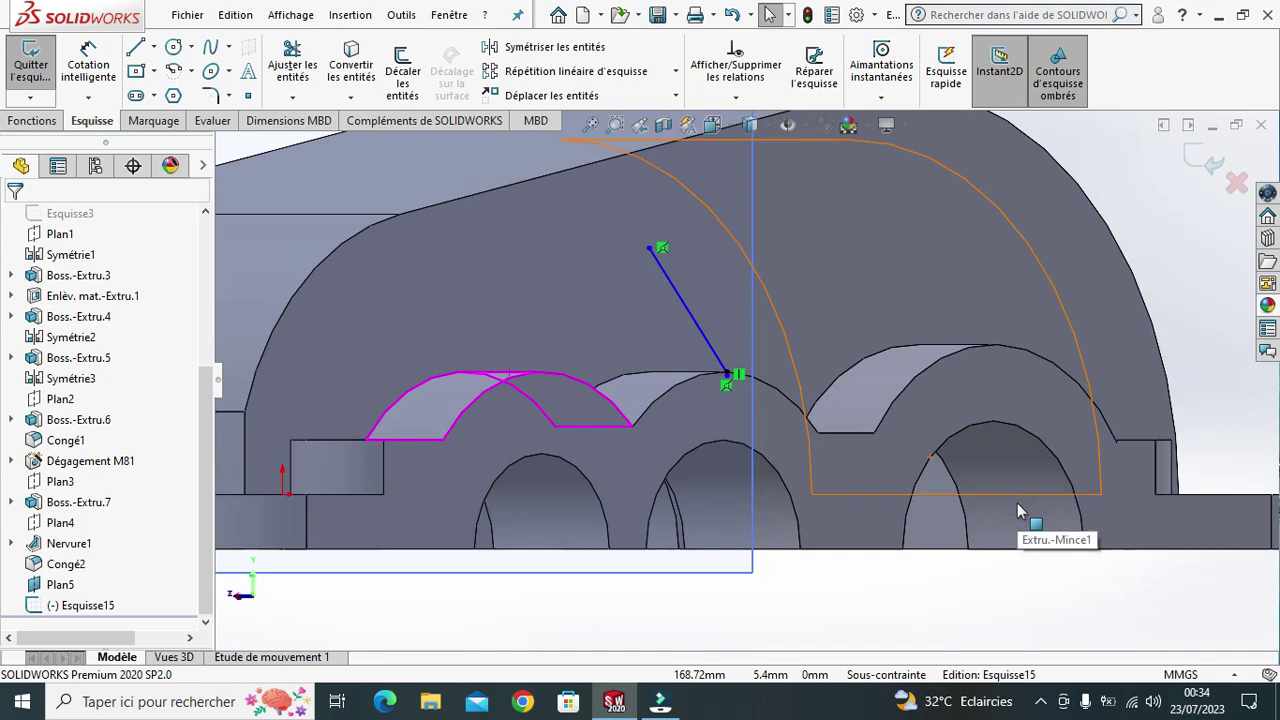
# Give the rib line a 25 mm vertical height dimension with Smart Dimension.
pyautogui.click(88, 62)
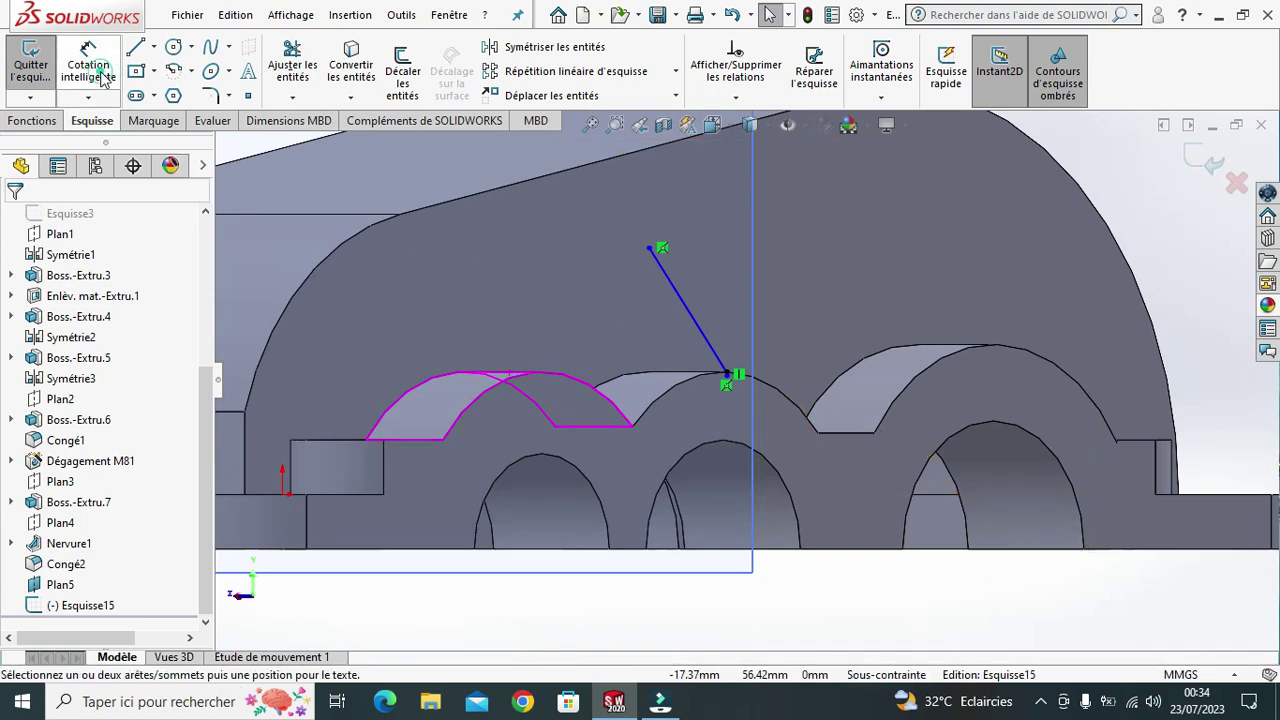
pyautogui.click(681, 299)
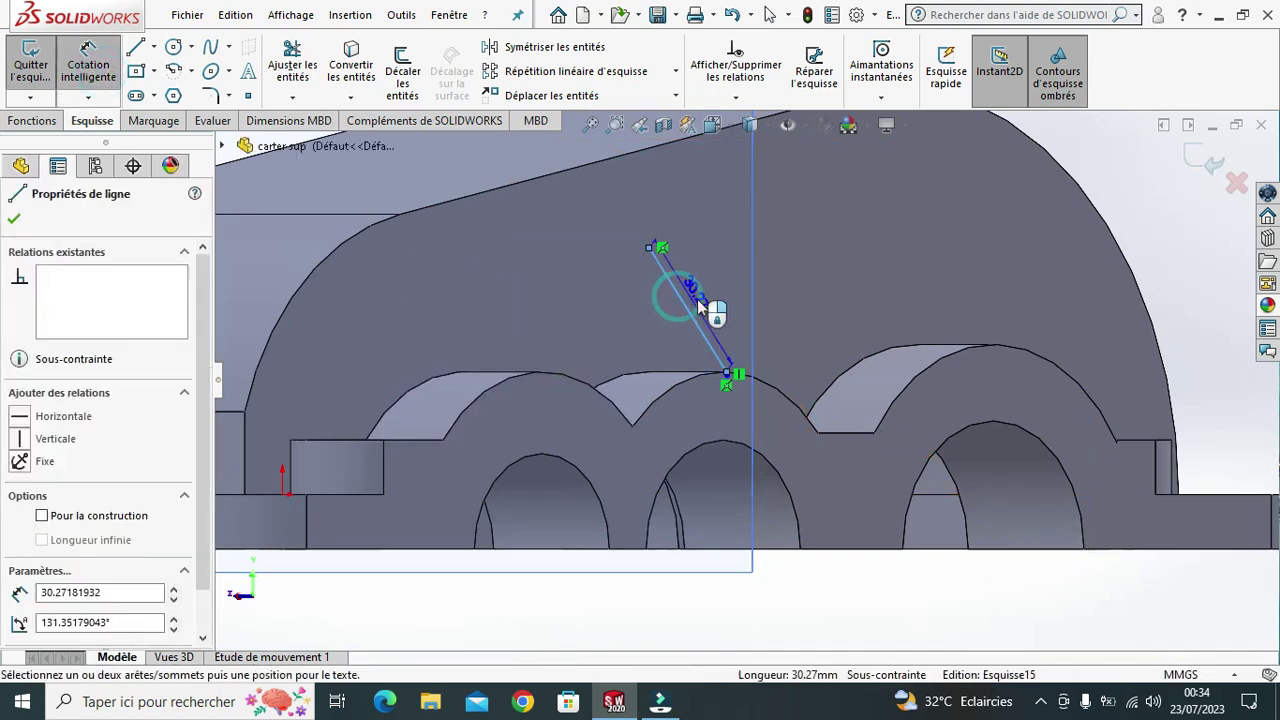
pyautogui.click(816, 335)
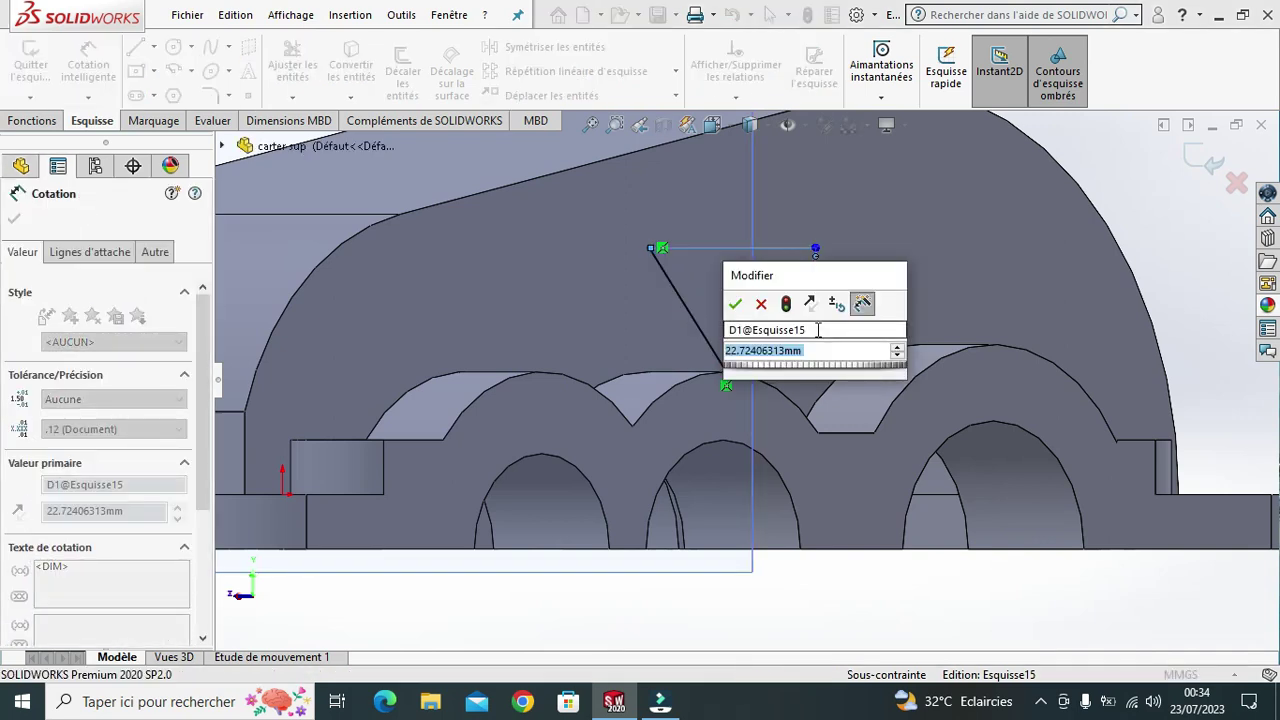
pyautogui.write('25')
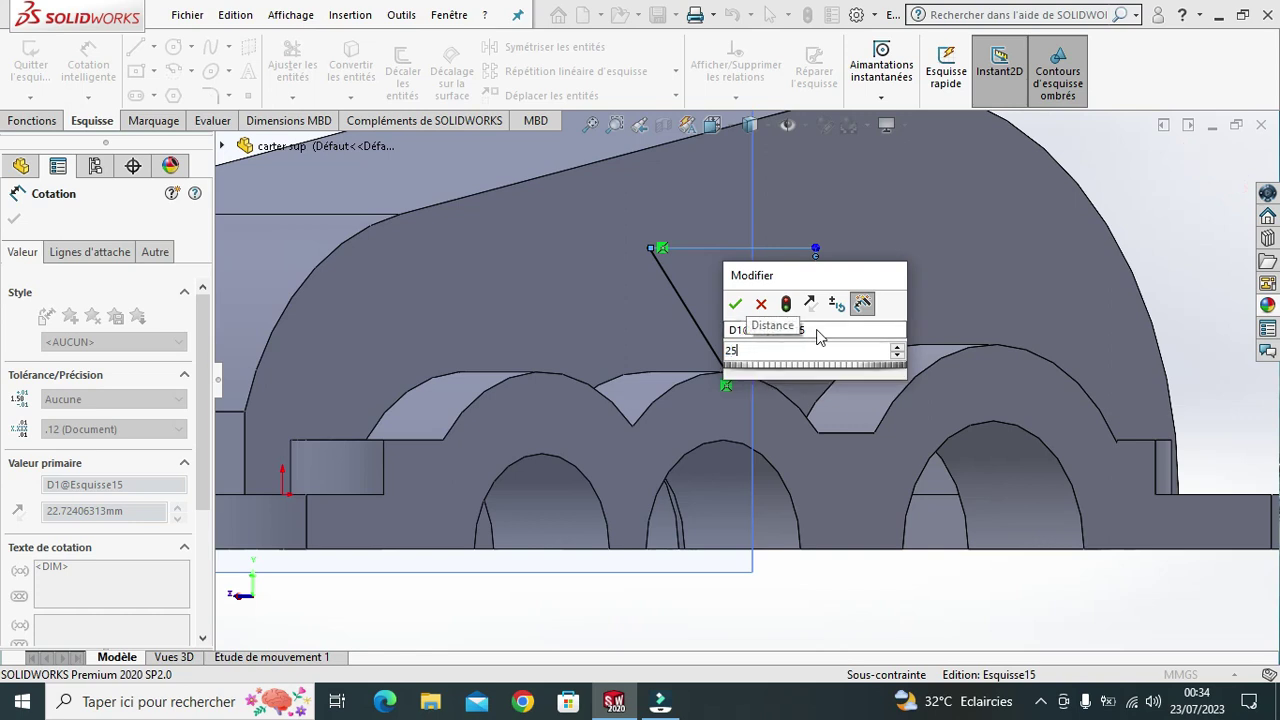
pyautogui.press('Return')
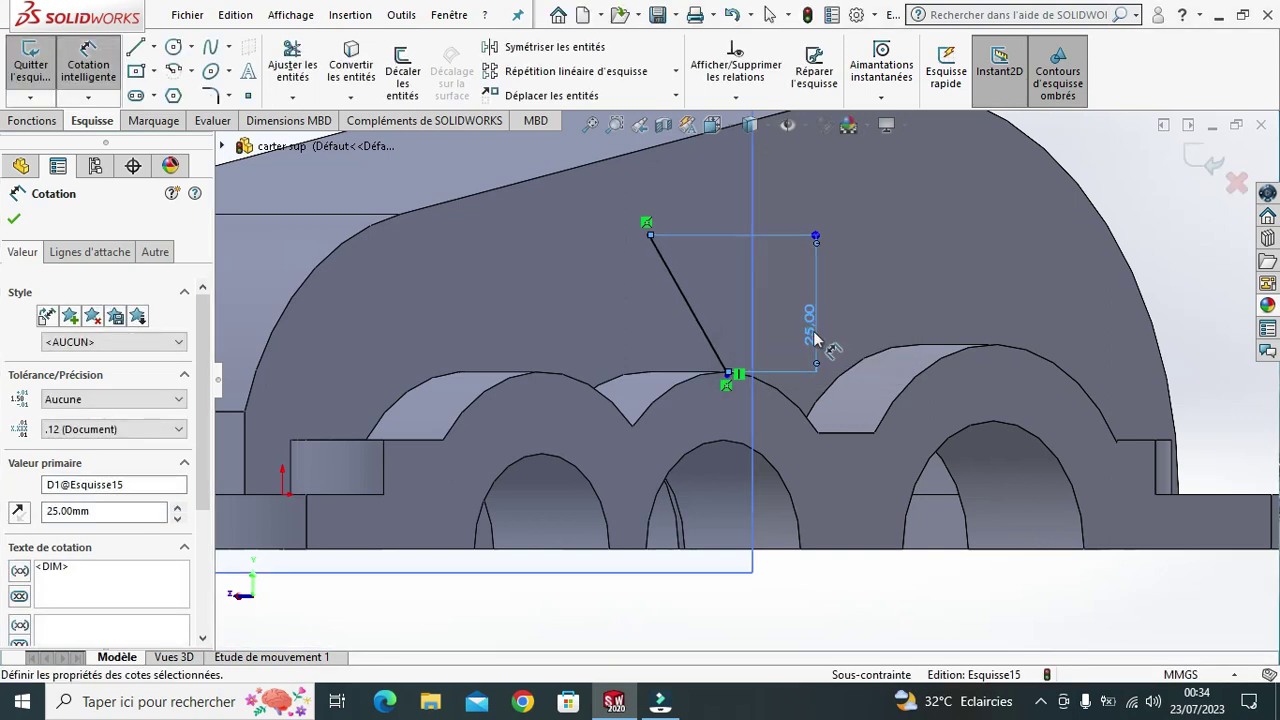
pyautogui.click(15, 220)
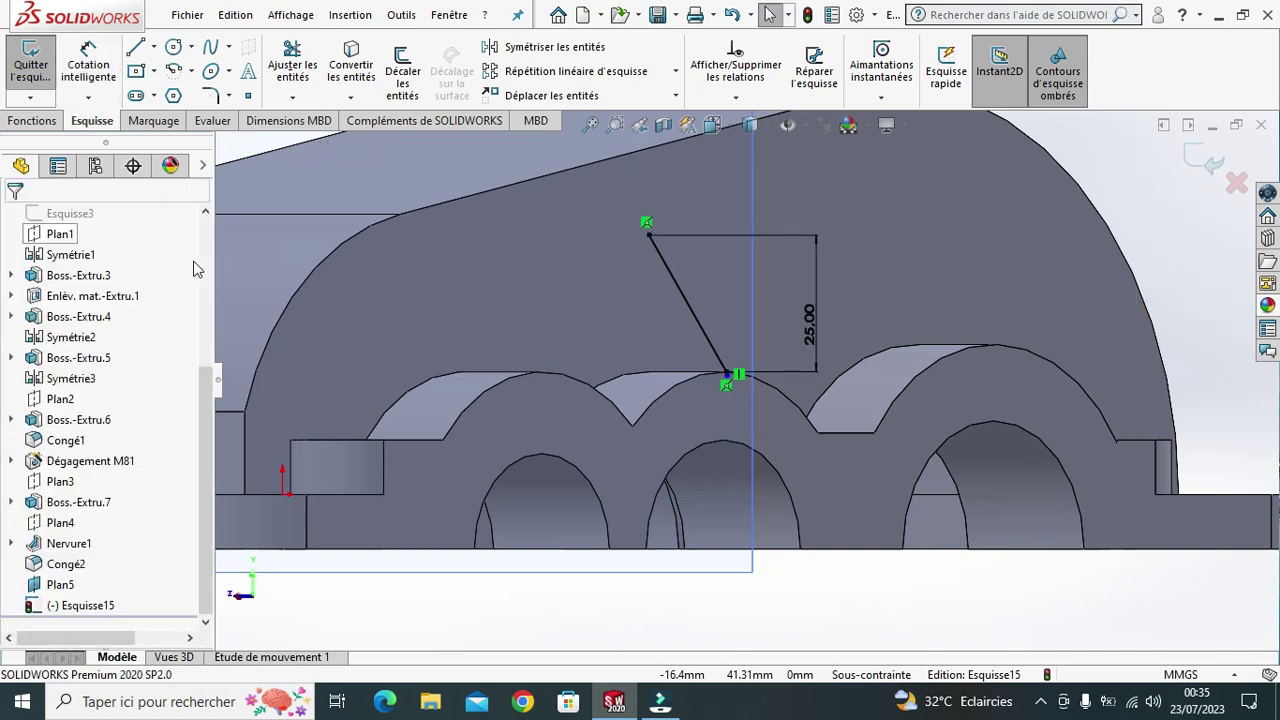
pyautogui.click(33, 121)
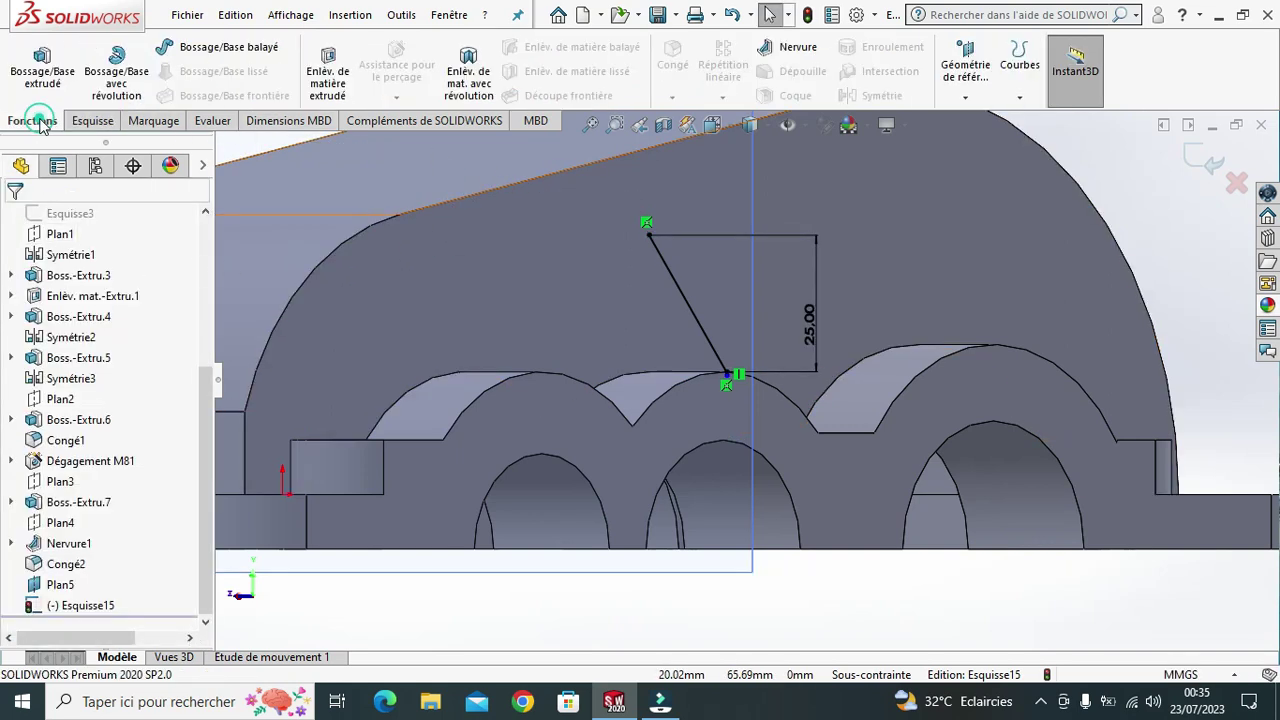
# Build rib Nervure3 from Esquisse15, 6 mm thick with the material side flipped.
pyautogui.click(796, 58)
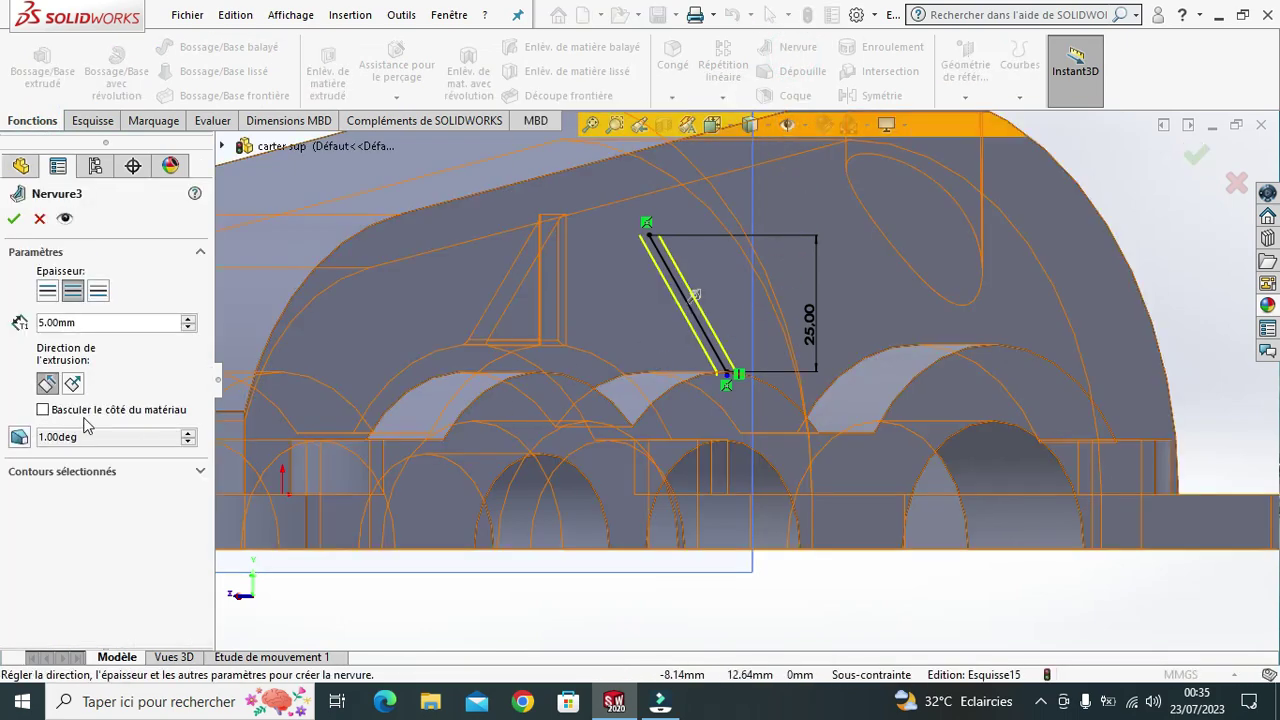
pyautogui.click(43, 410)
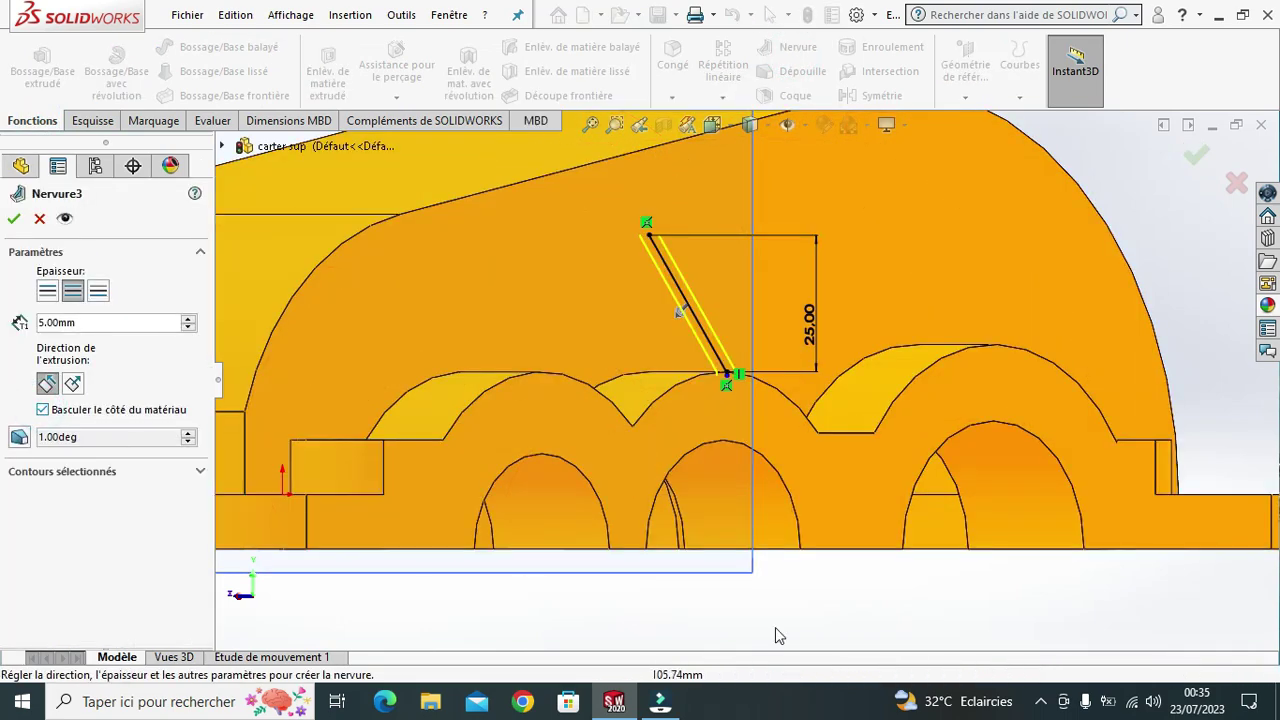
pyautogui.click(914, 607)
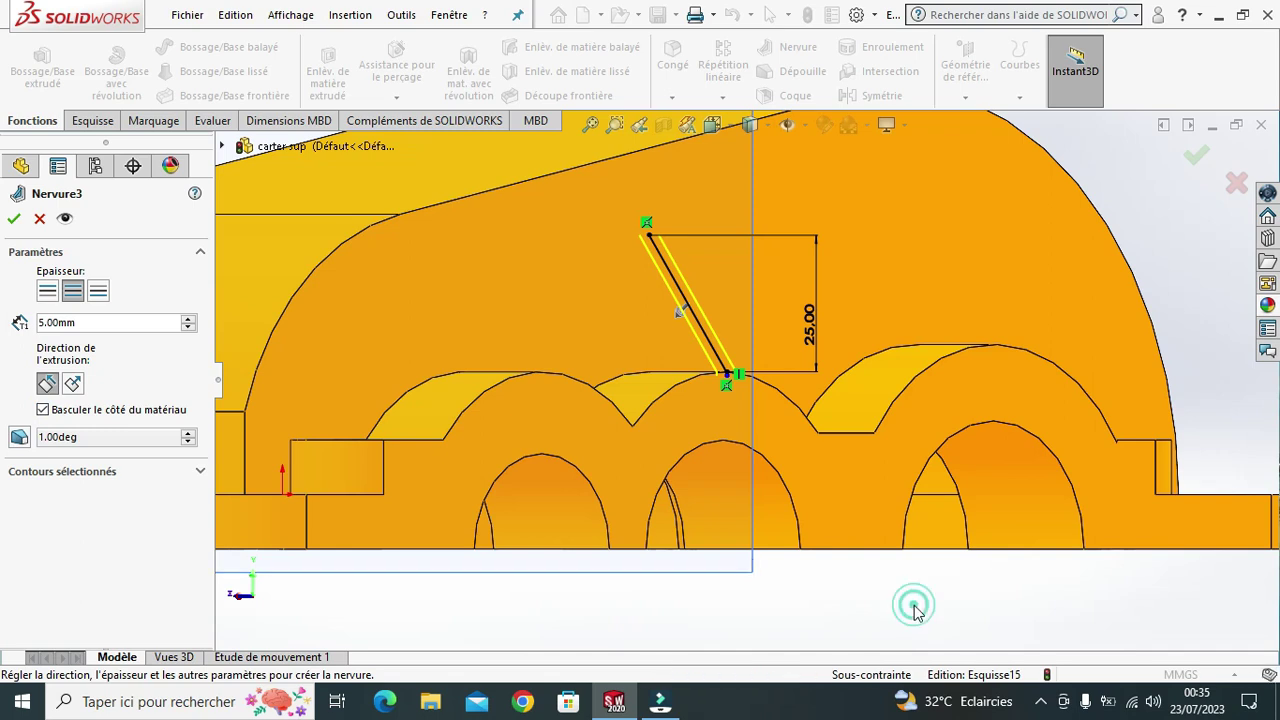
pyautogui.doubleClick(118, 322)
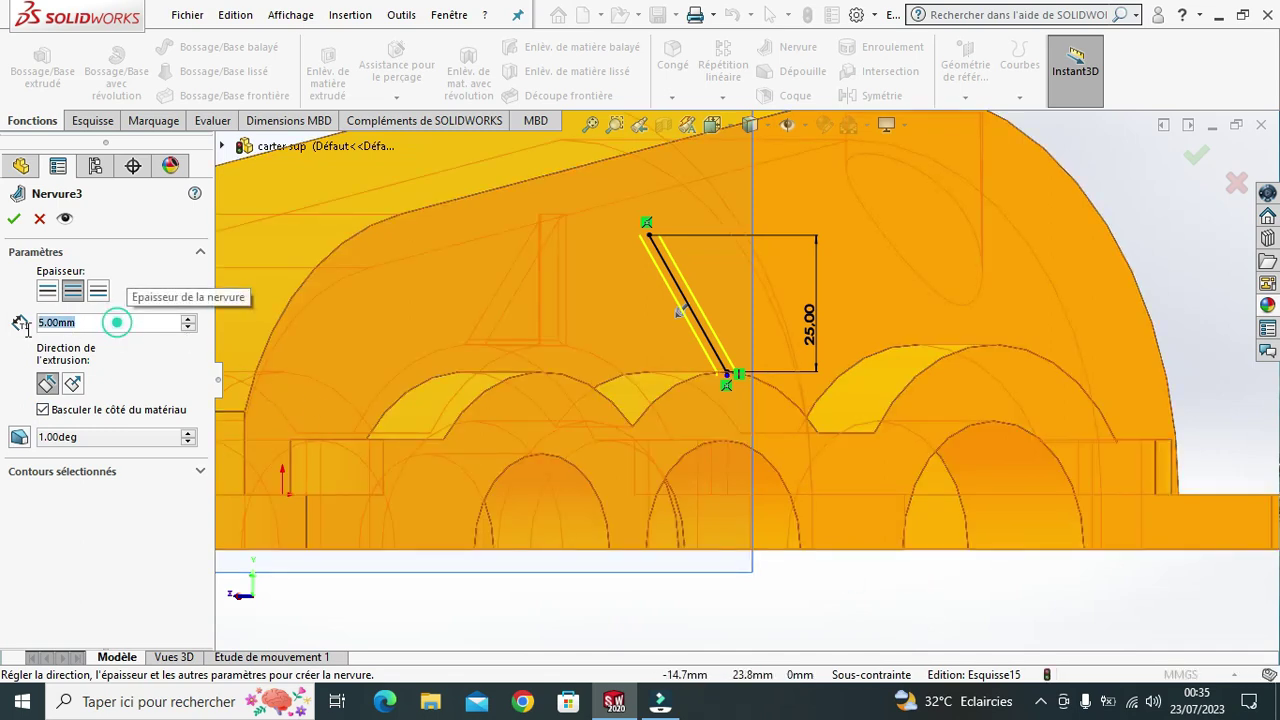
pyautogui.write('6')
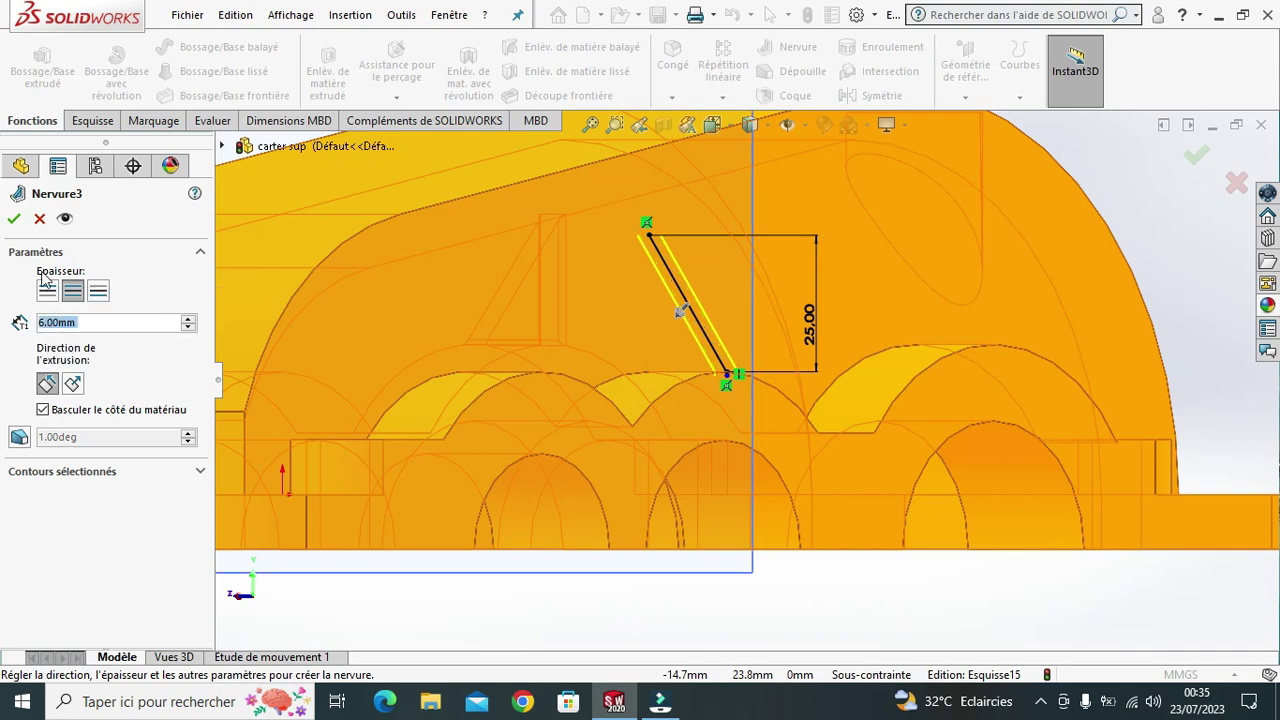
pyautogui.click(13, 222)
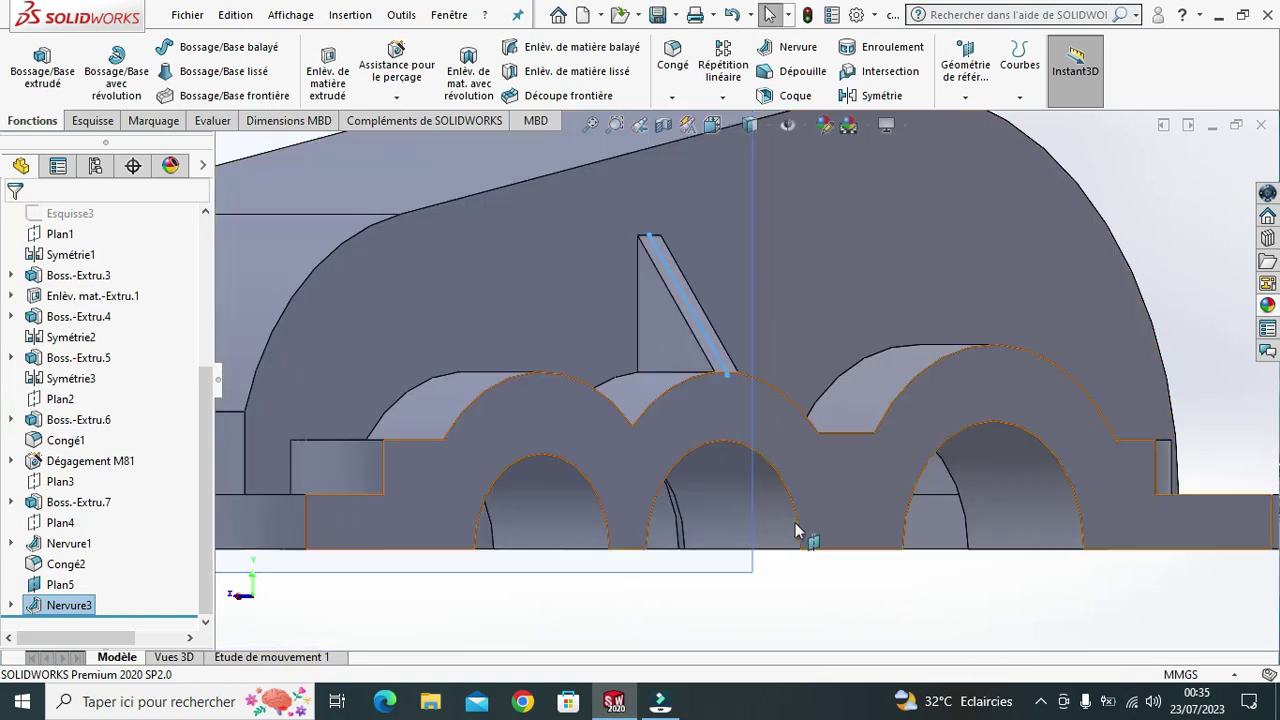
# Hide reference plane Plan5.
pyautogui.click(725, 572)
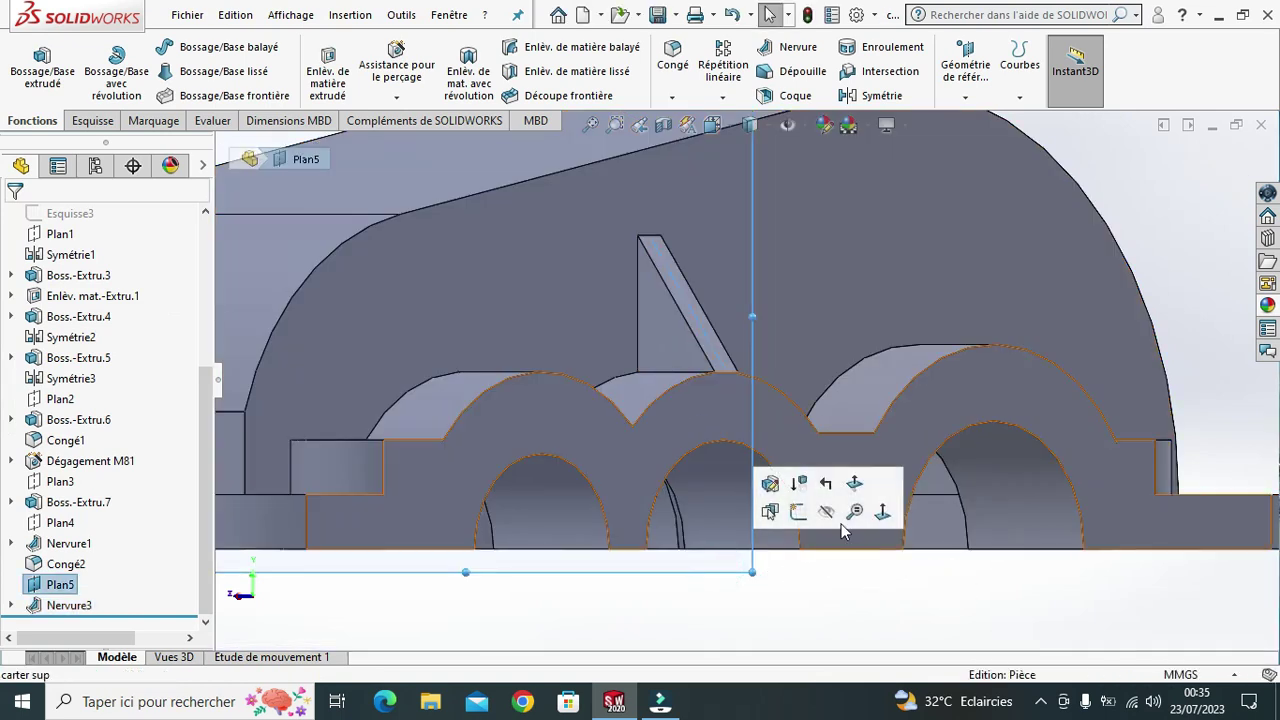
pyautogui.click(826, 512)
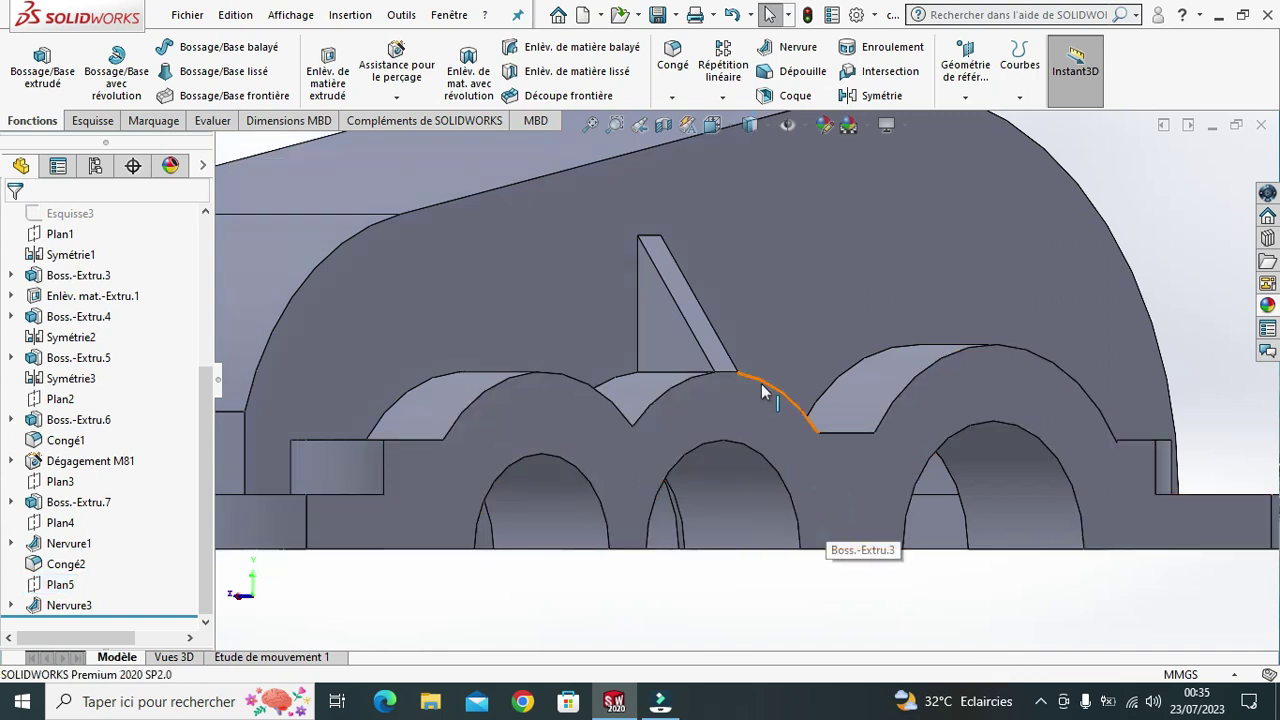
pyautogui.scroll(-2, 764, 384)
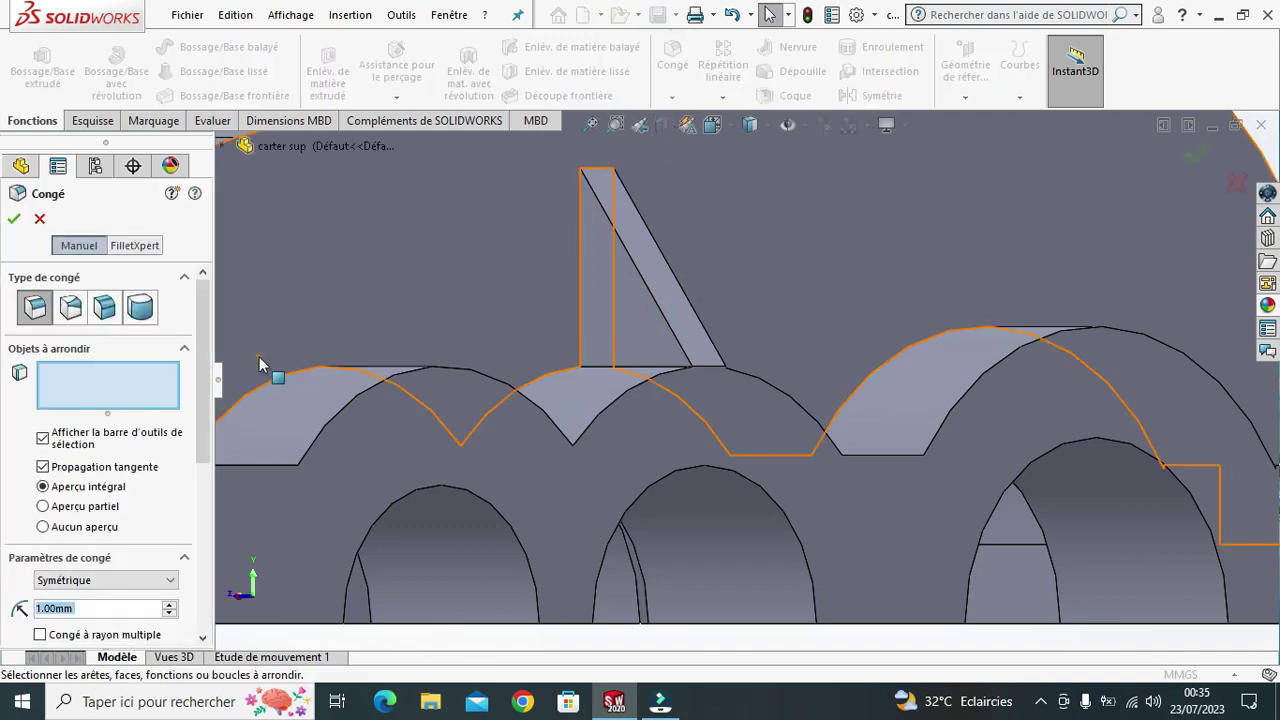
# Fillet Nervure3's two vertical and two bottom edges at 1 mm radius as Congé3.
pyautogui.scroll(-1, 201, 376)
pyautogui.scroll(-3, 201, 376)
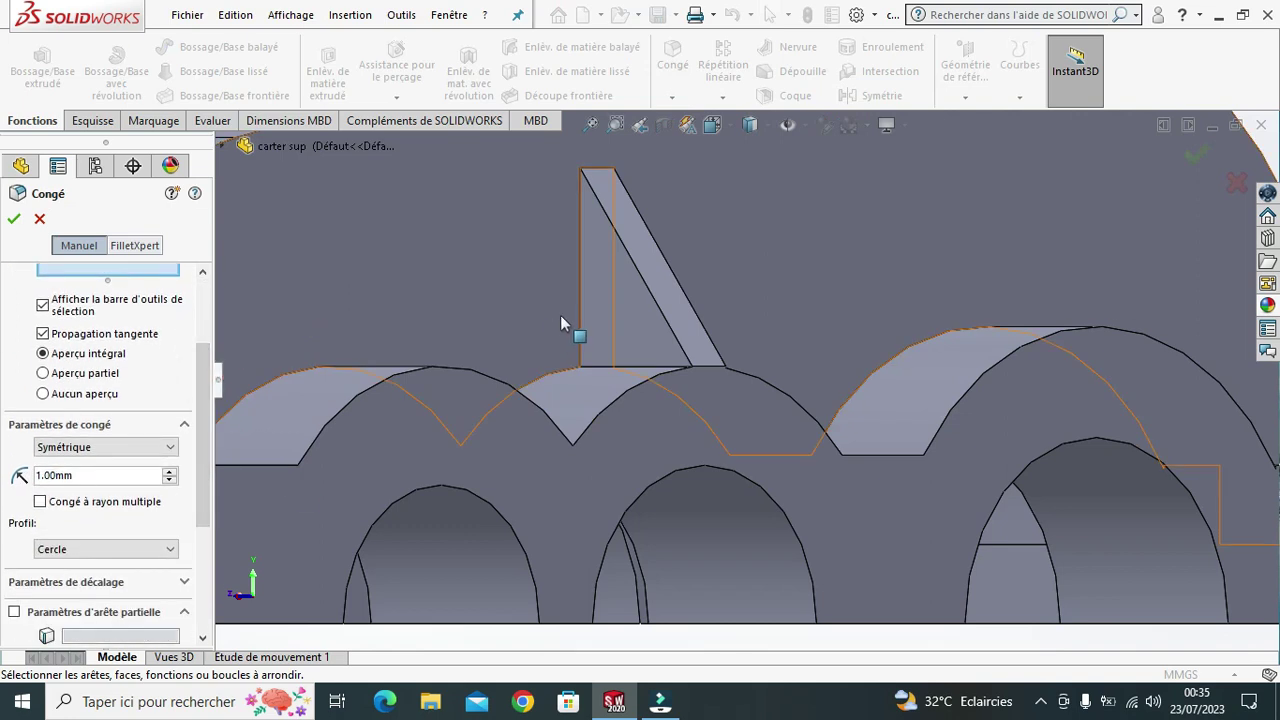
pyautogui.click(580, 298)
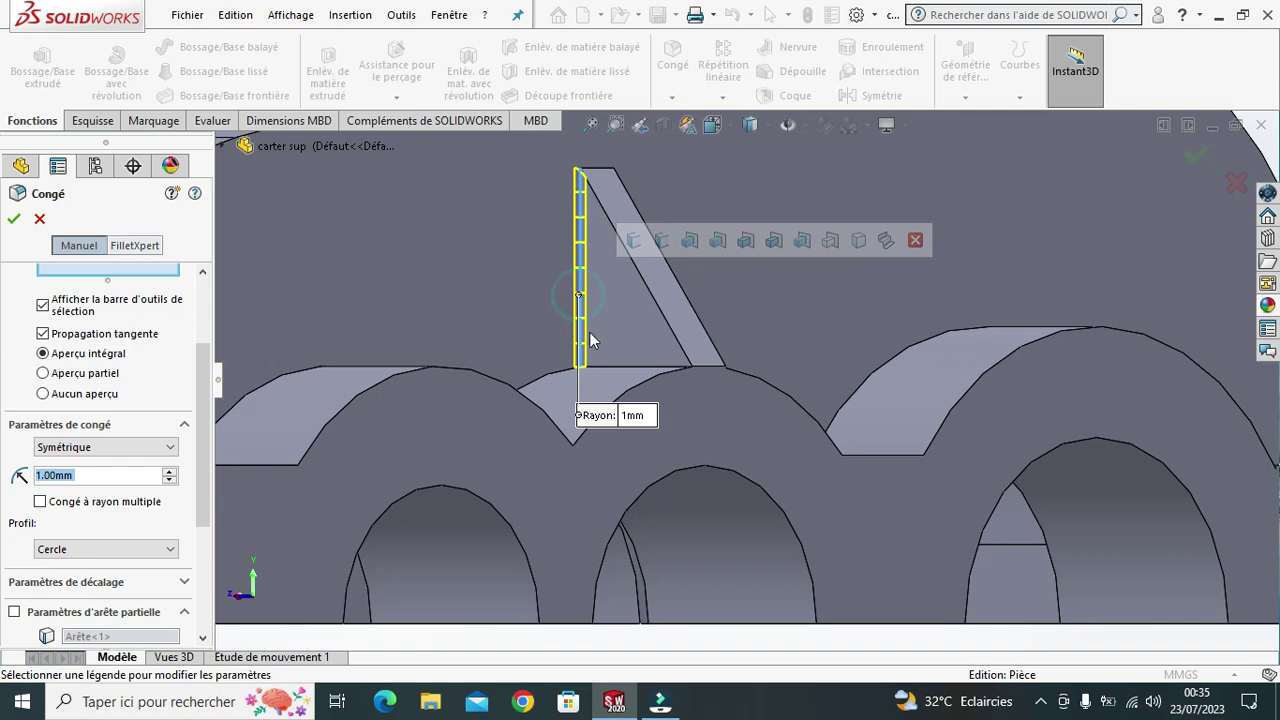
pyautogui.click(650, 370)
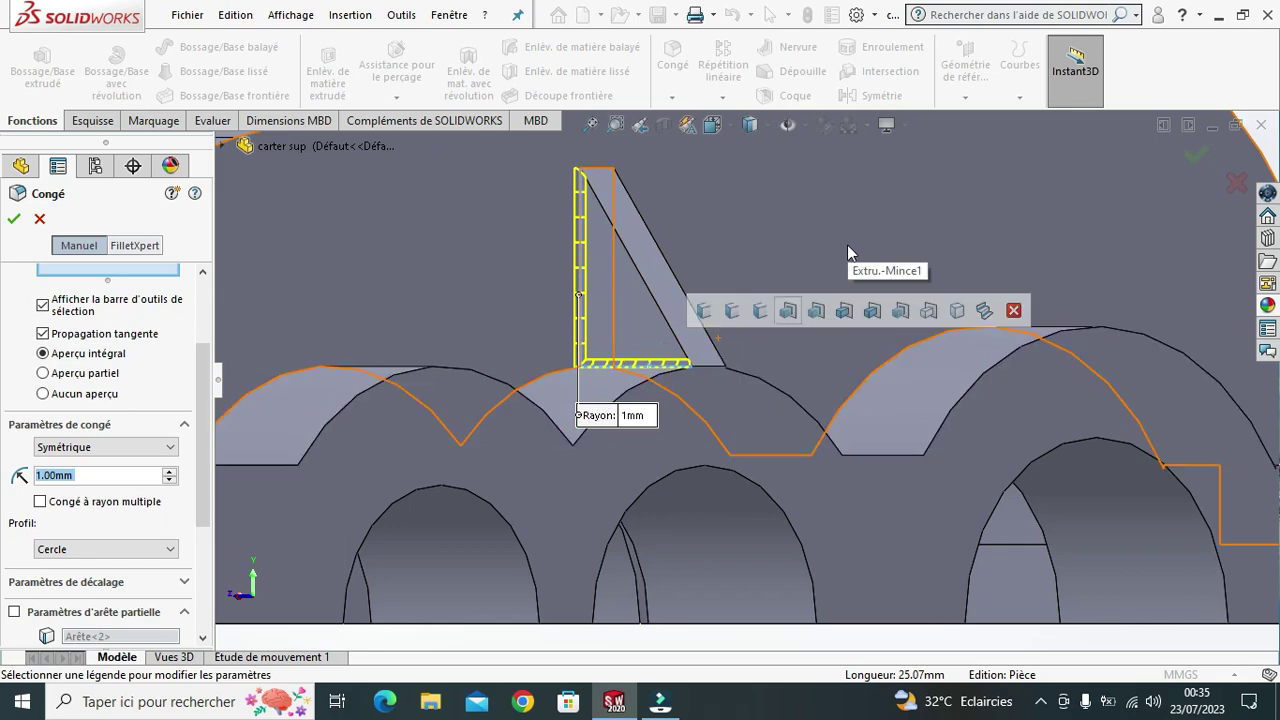
pyautogui.scroll(4, 908, 543)
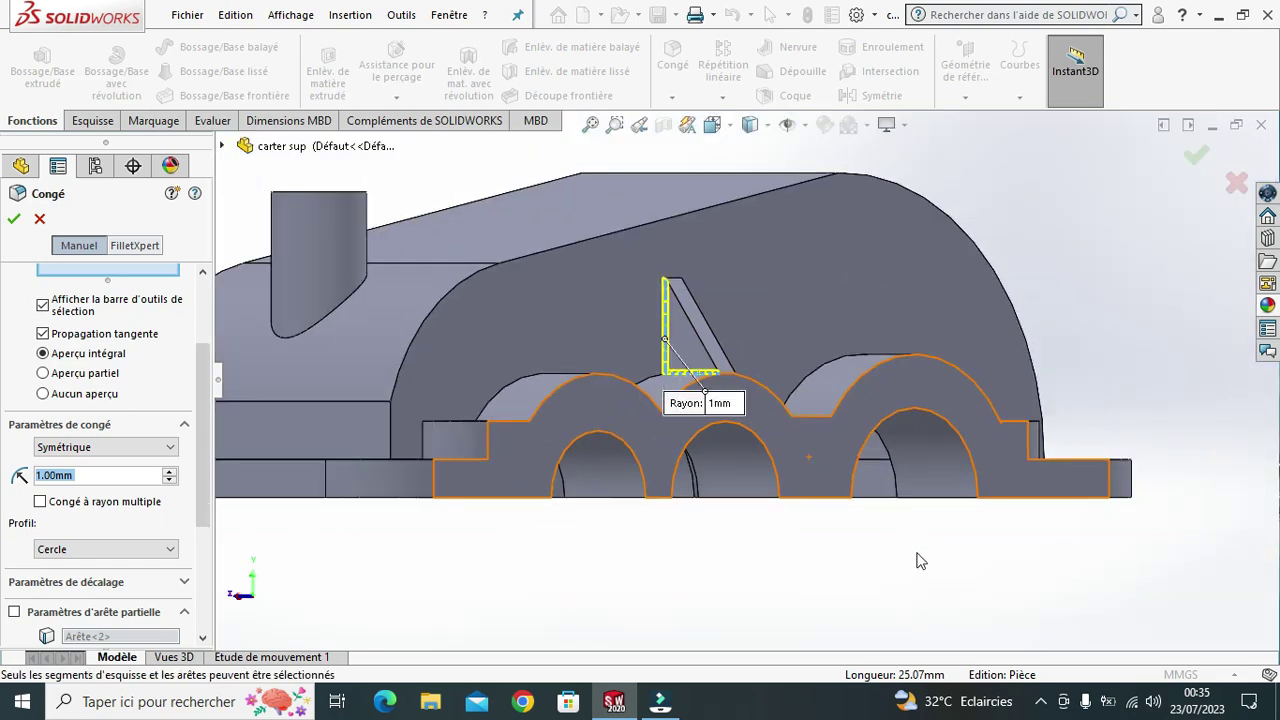
pyautogui.press('Left')
pyautogui.press('Left')
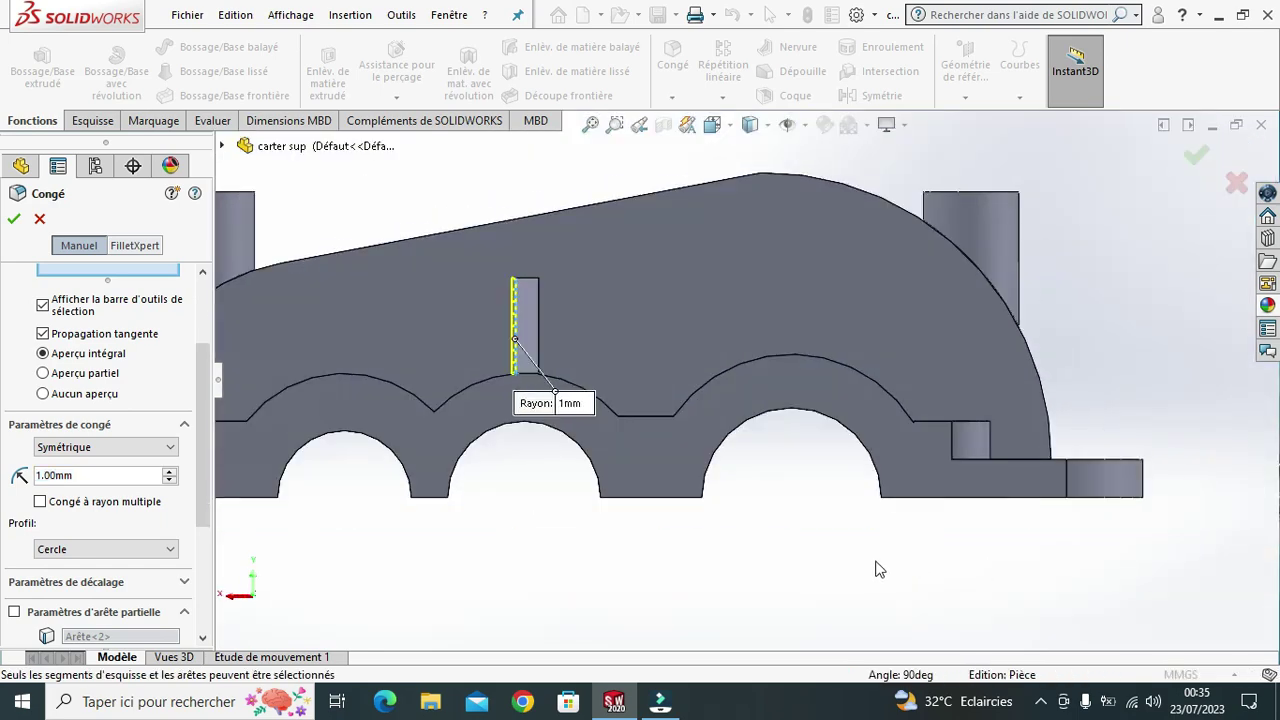
pyautogui.press('Left')
pyautogui.press('Left')
pyautogui.scroll(-5, 464, 335)
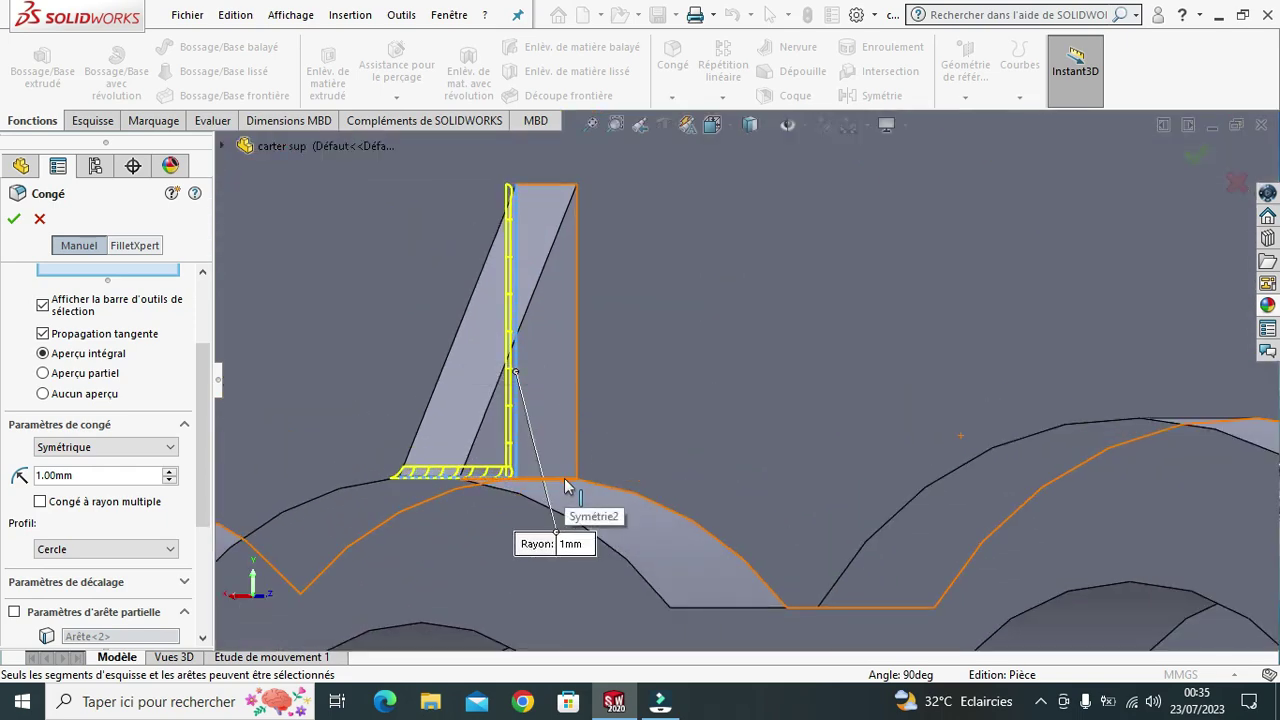
pyautogui.click(565, 481)
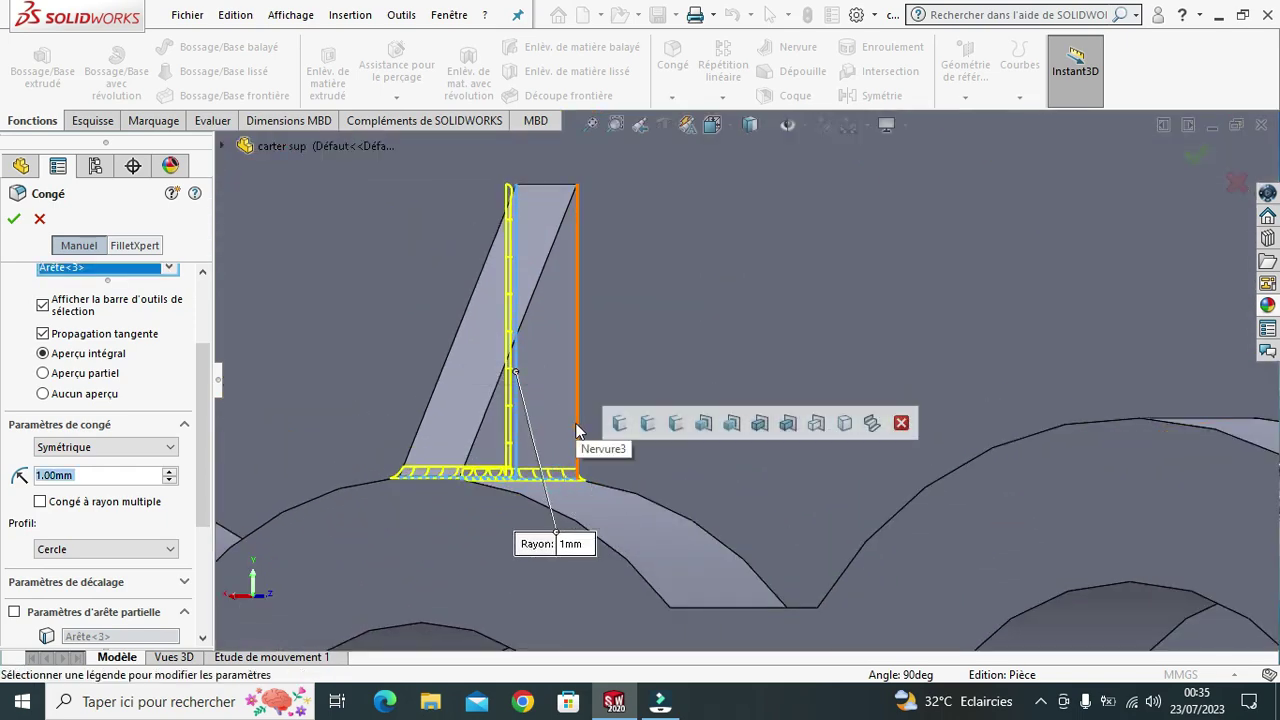
pyautogui.click(576, 430)
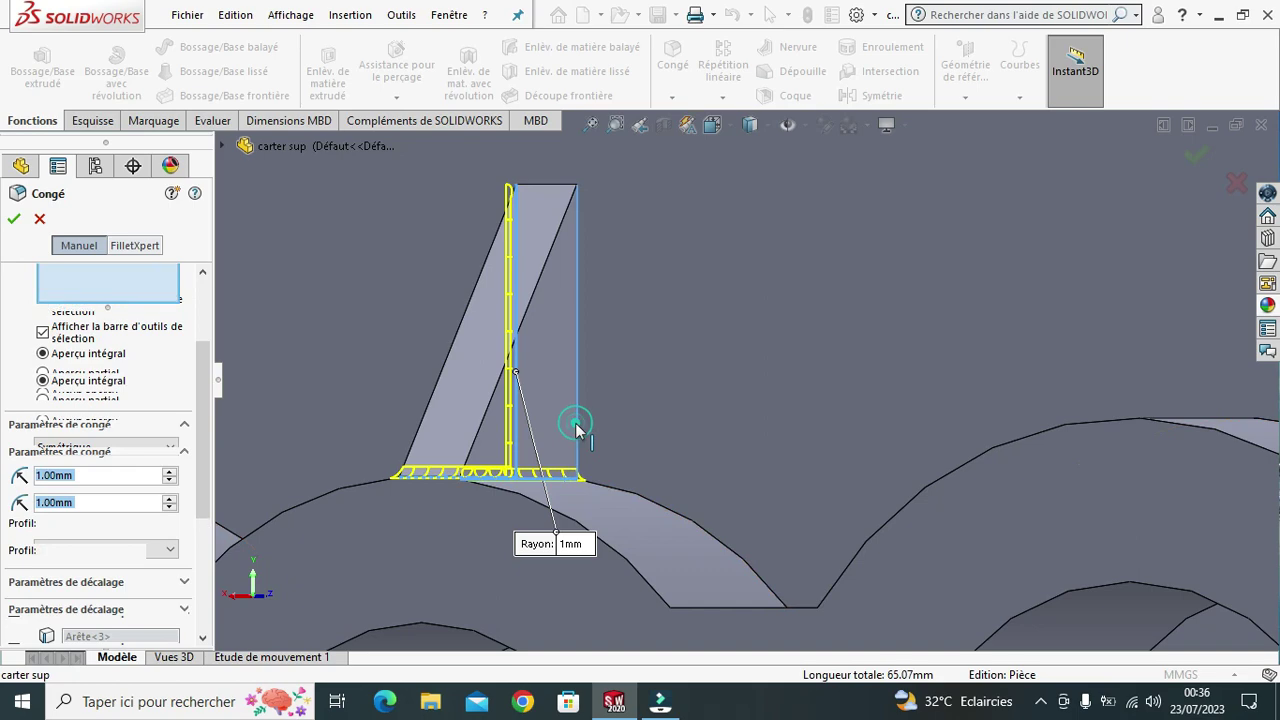
pyautogui.click(14, 220)
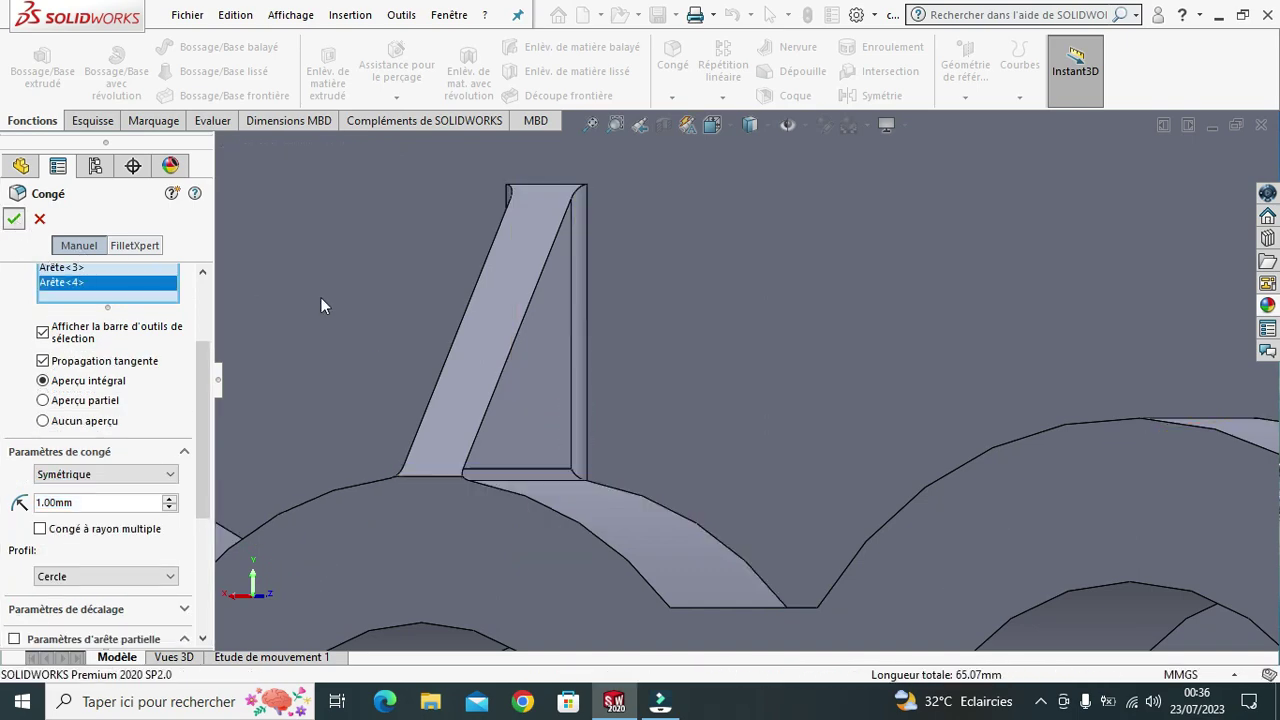
pyautogui.scroll(2, 651, 311)
pyautogui.scroll(2, 651, 311)
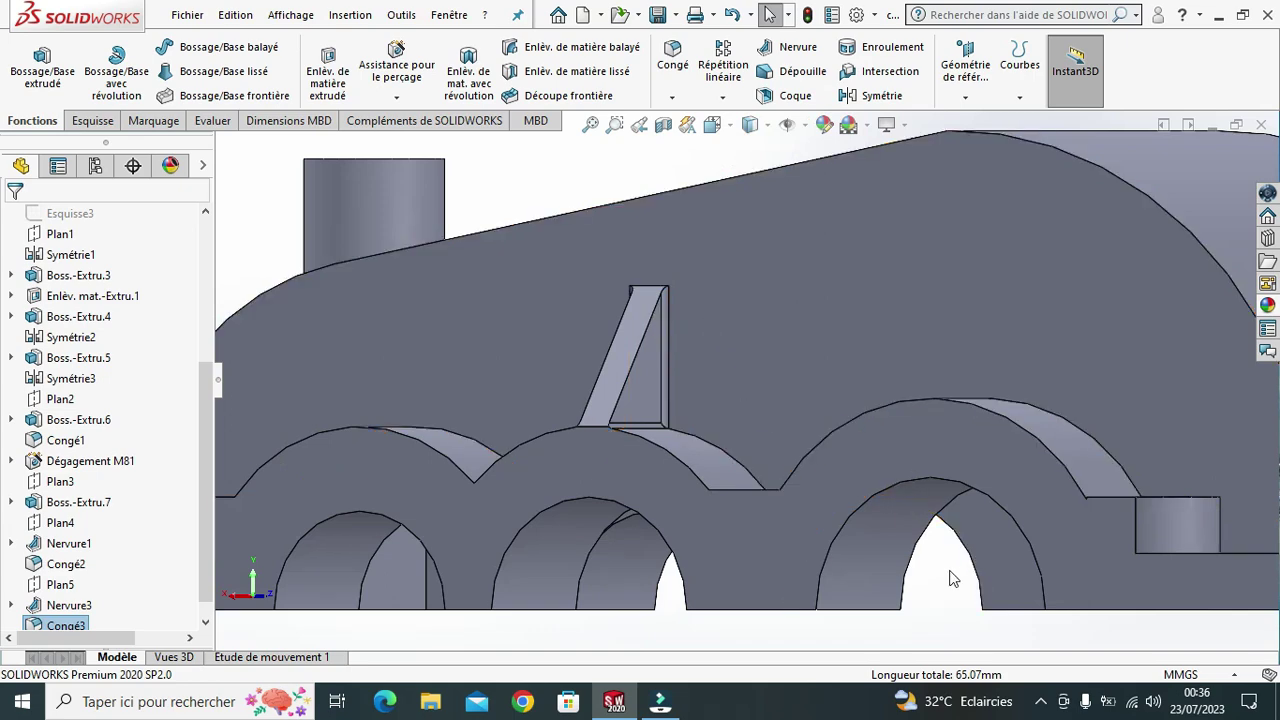
pyautogui.press('Left')
pyautogui.press('Left')
pyautogui.press('Left')
pyautogui.press('Left')
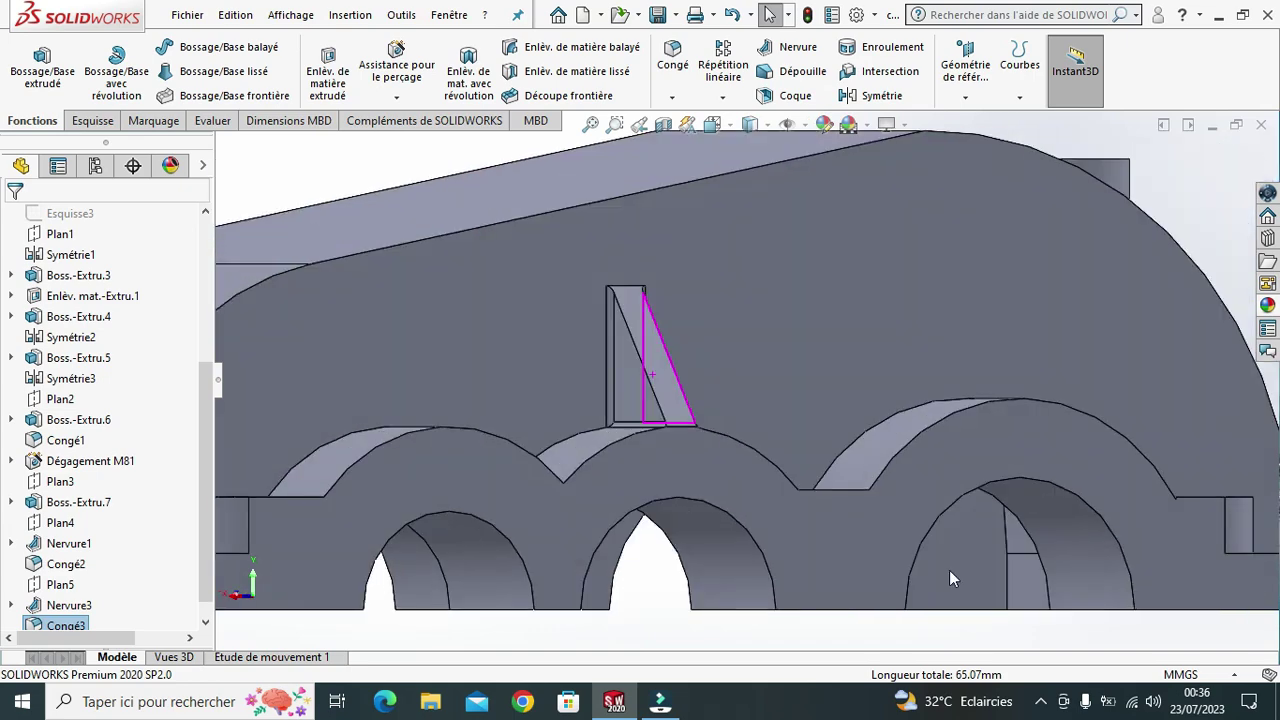
pyautogui.press('Left')
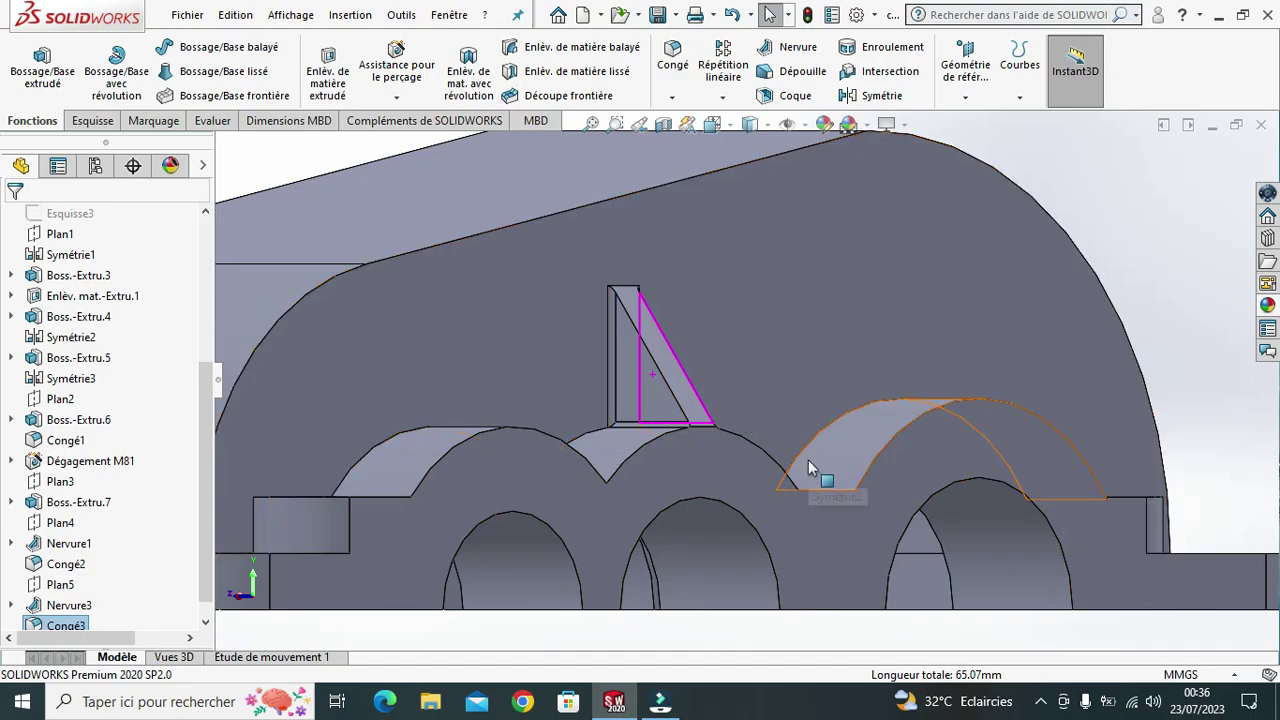